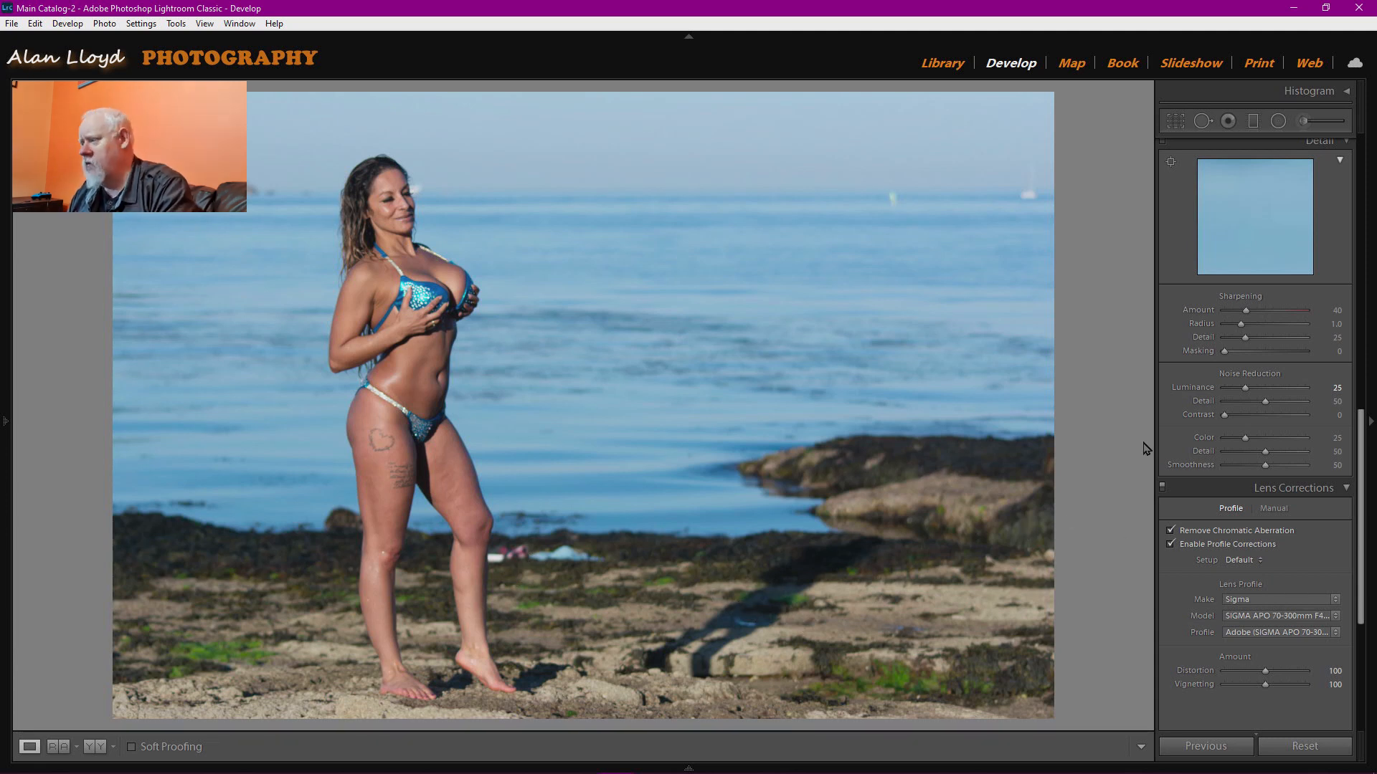
Pull Highlights to -100, Shadows to -23 and Whites to +30 in the Basic panel.
{"action": "scroll", "coordinate": [1195, 496], "scroll_direction": "up", "scroll_amount": 8}
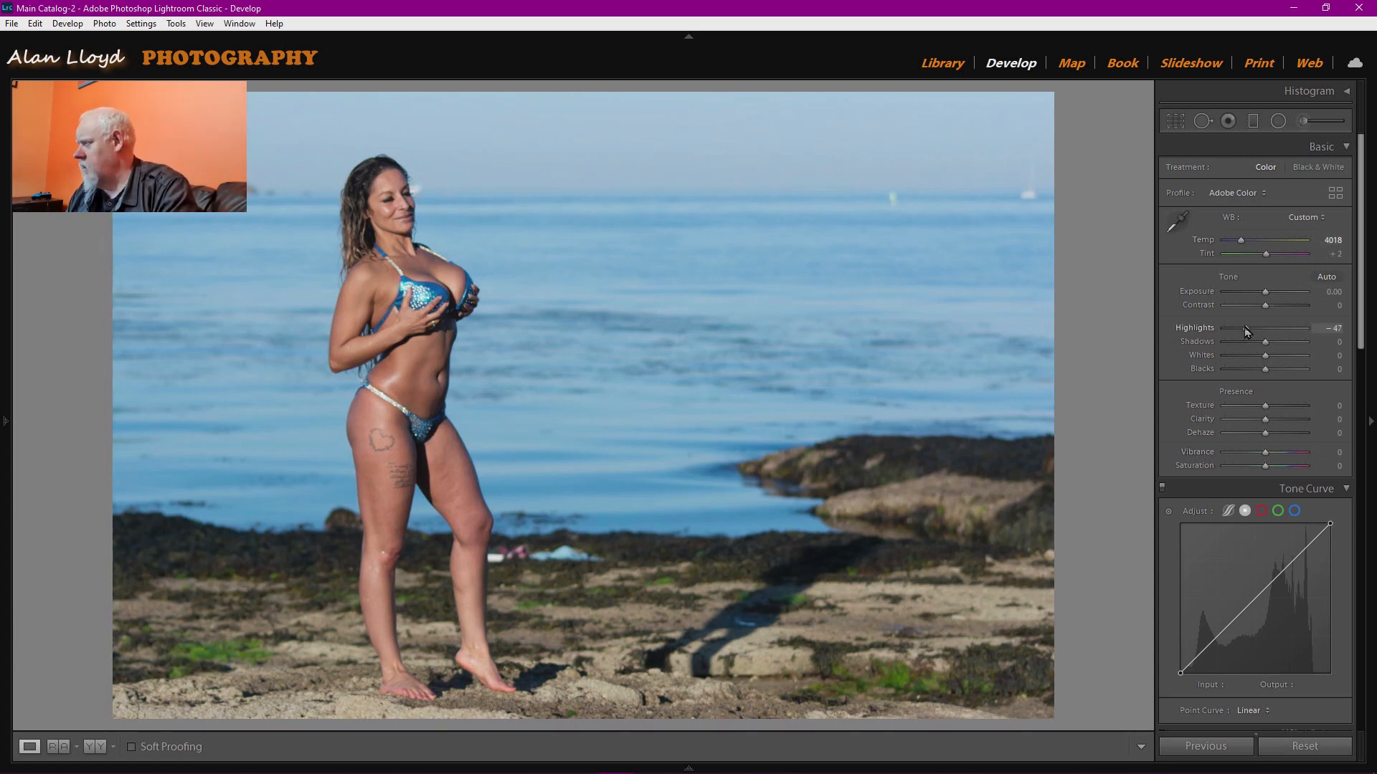
{"action": "left_click_drag", "start_coordinate": [1266, 328], "coordinate": [1211, 330]}
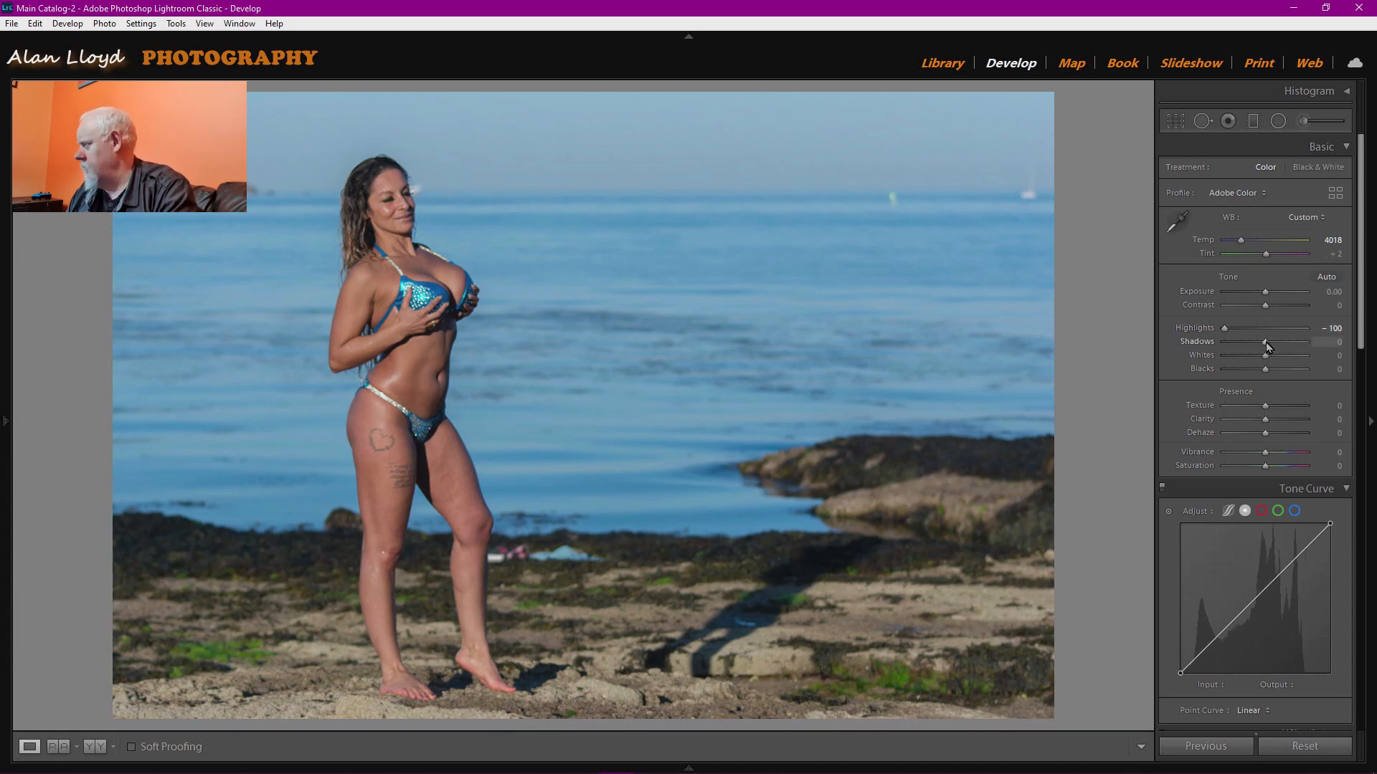
{"action": "mouse_move", "coordinate": [1265, 342]}
{"action": "left_mouse_down"}
{"action": "mouse_move", "coordinate": [1250, 342]}
{"action": "mouse_move", "coordinate": [1264, 344]}
{"action": "left_mouse_up"}
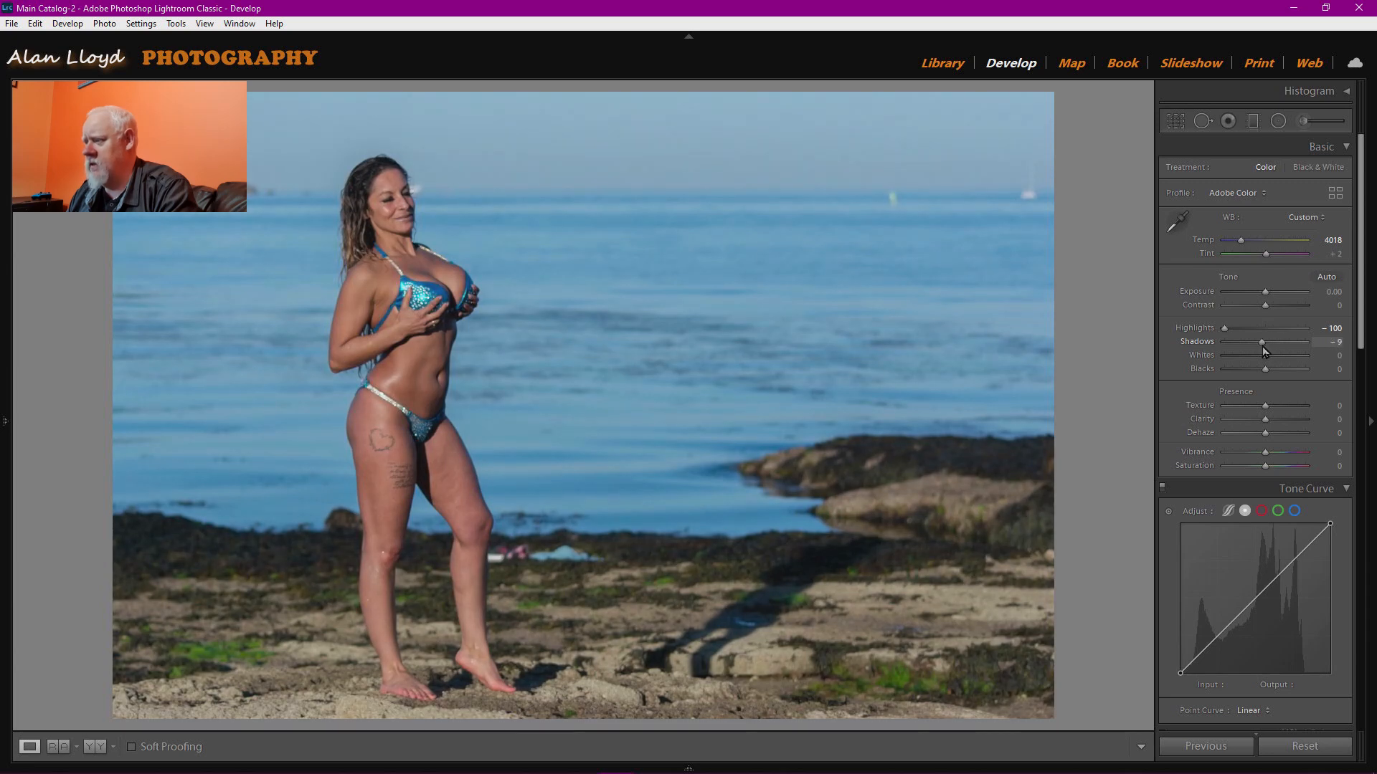
{"action": "mouse_move", "coordinate": [1262, 346]}
{"action": "left_mouse_down"}
{"action": "mouse_move", "coordinate": [1232, 342]}
{"action": "mouse_move", "coordinate": [1256, 341]}
{"action": "left_mouse_up"}
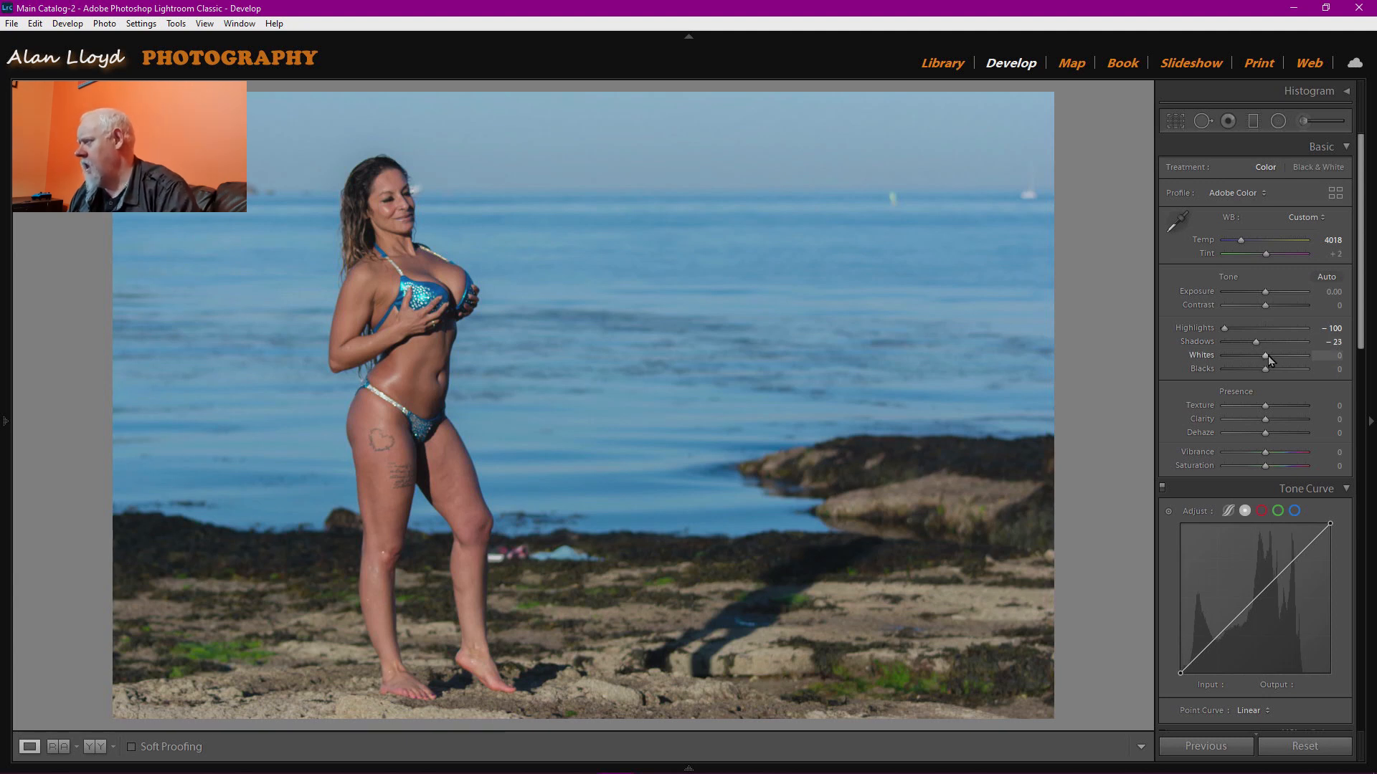
{"action": "mouse_move", "coordinate": [1266, 356]}
{"action": "left_mouse_down"}
{"action": "mouse_move", "coordinate": [1277, 355]}
{"action": "mouse_move", "coordinate": [1265, 372]}
{"action": "left_mouse_up"}
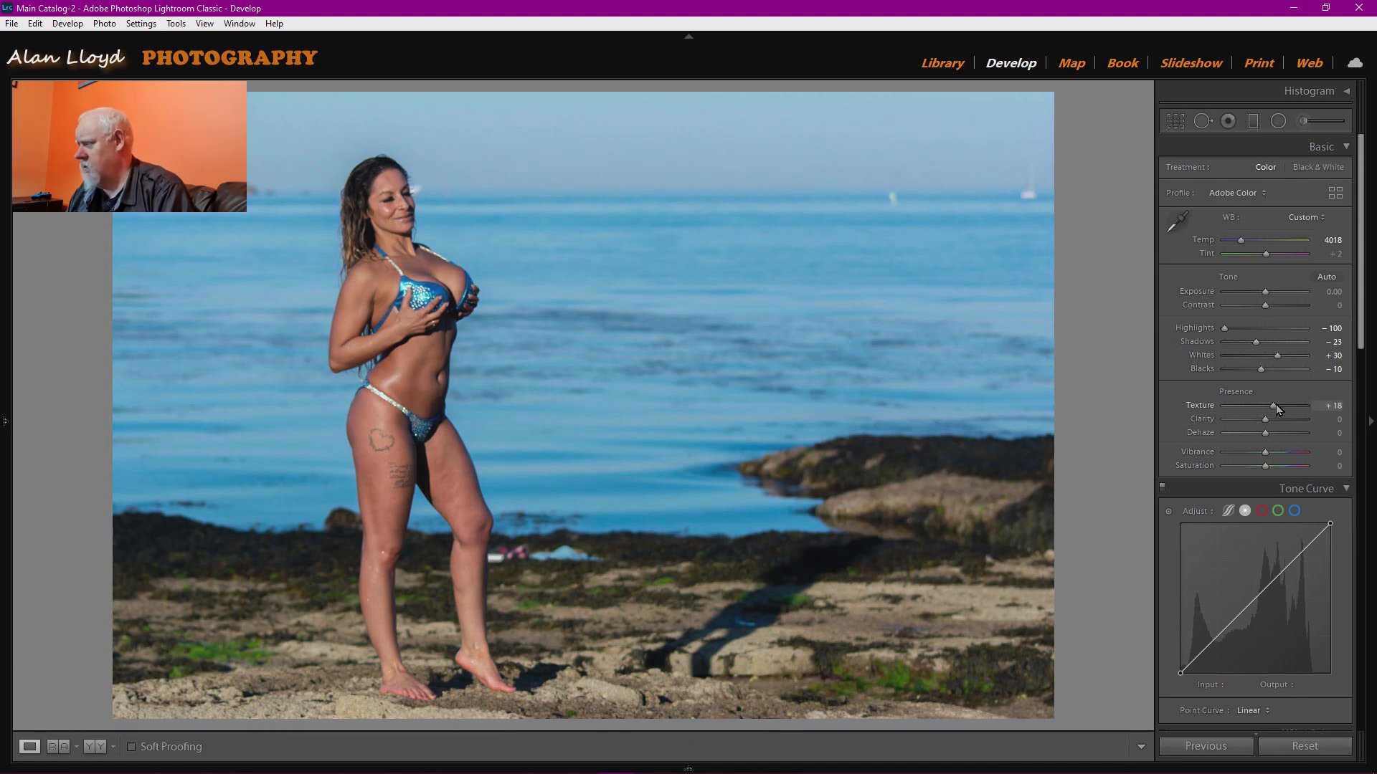
Preview Texture at +100, then reset both Clarity and Texture to 0.
{"action": "left_click_drag", "start_coordinate": [1282, 405], "coordinate": [1326, 421]}
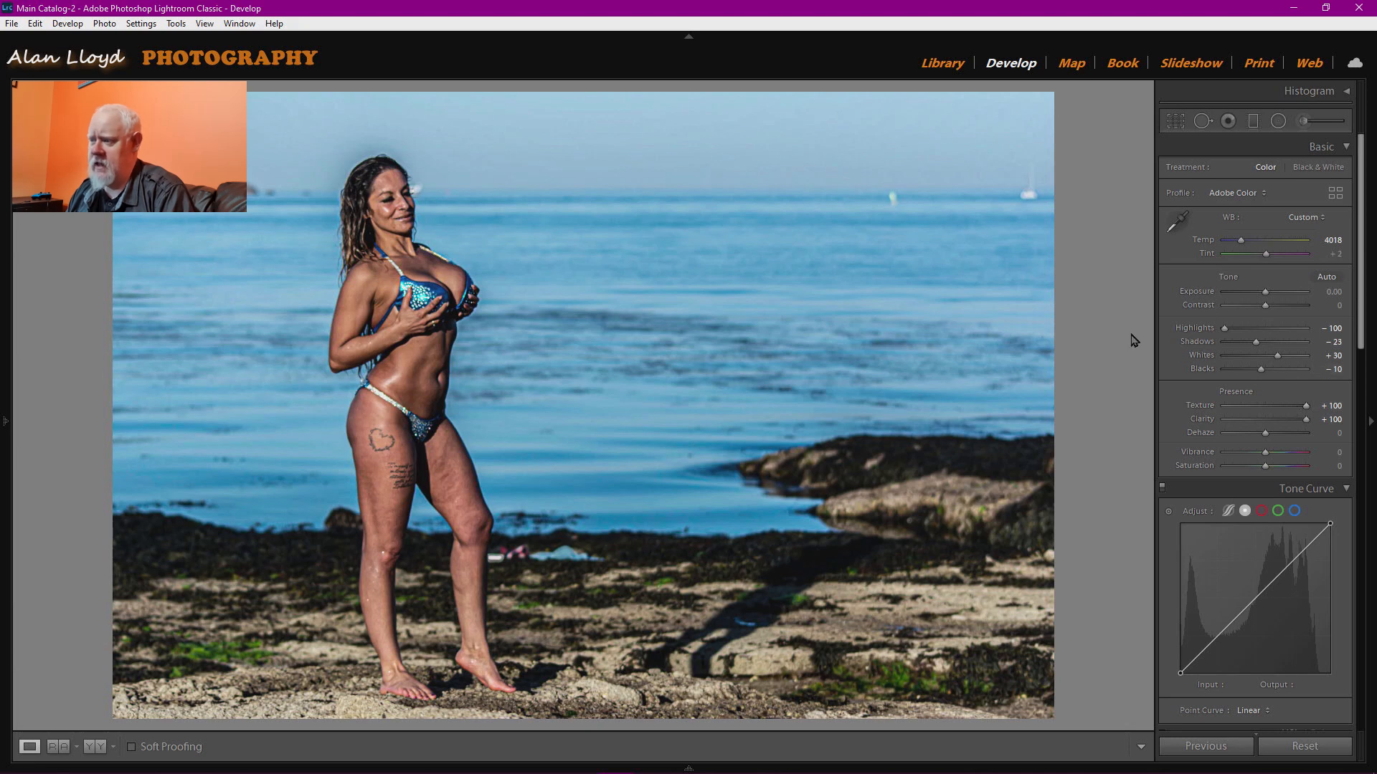
{"action": "double_click", "coordinate": [1199, 421]}
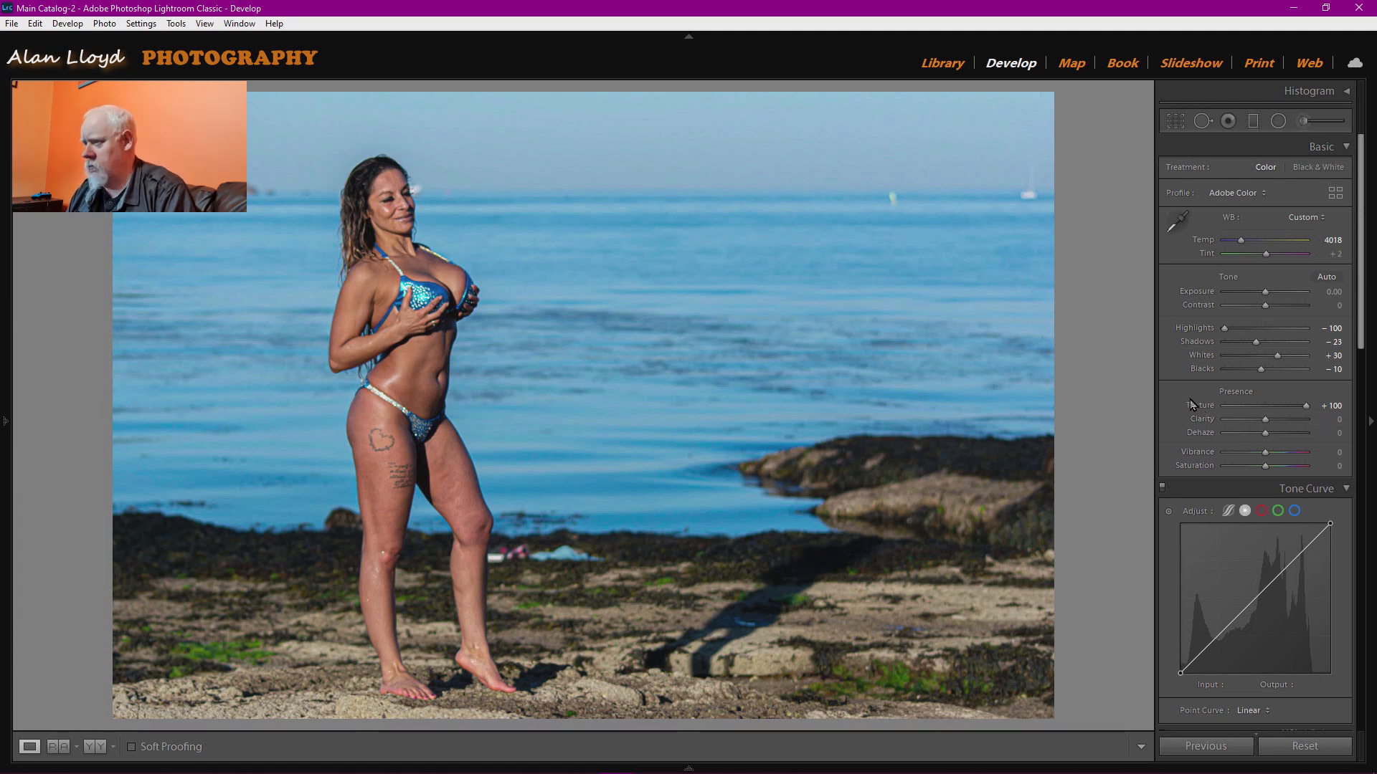
{"action": "double_click", "coordinate": [1195, 406]}
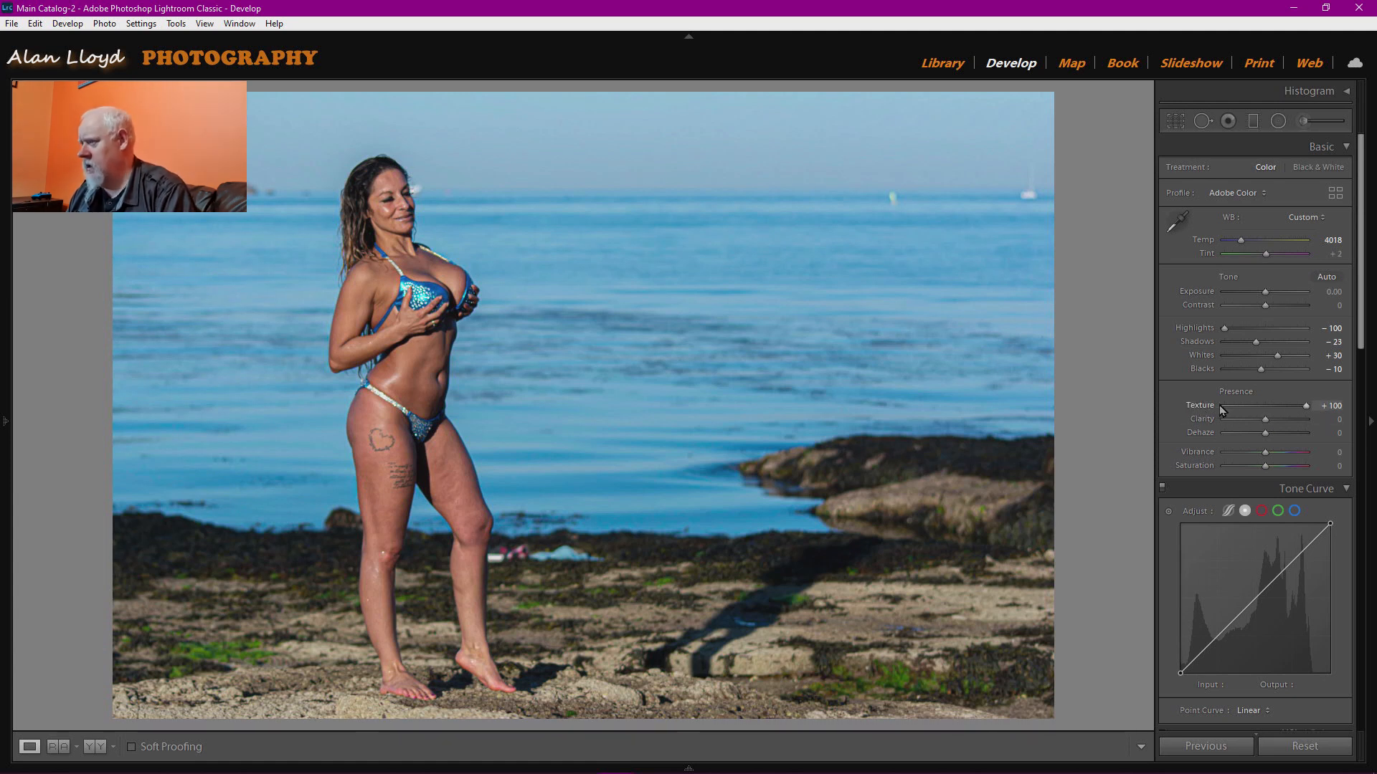
Set up an Adjustment Brush with the Texture preset, Clarity 52 and Saturation 16.
{"action": "left_click", "coordinate": [1305, 121]}
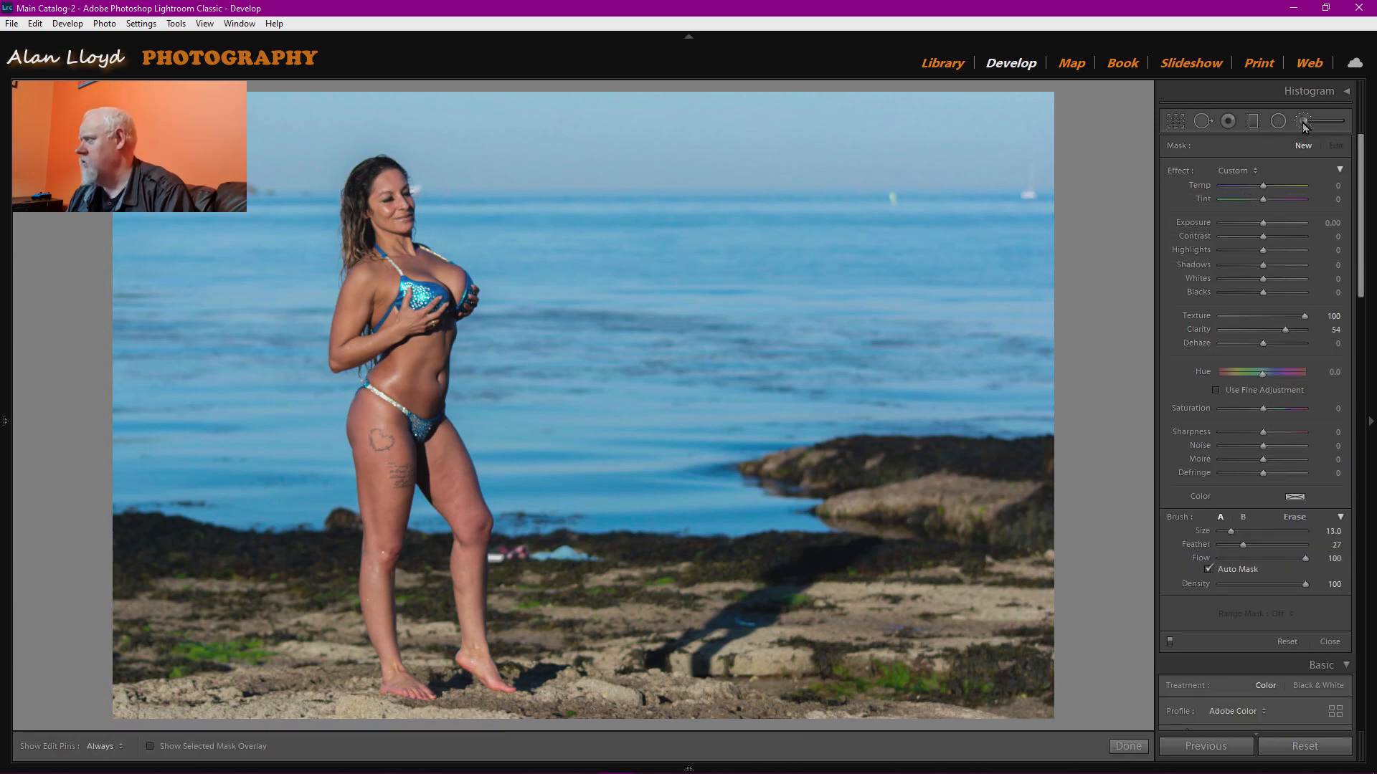
{"action": "left_click", "coordinate": [1254, 171]}
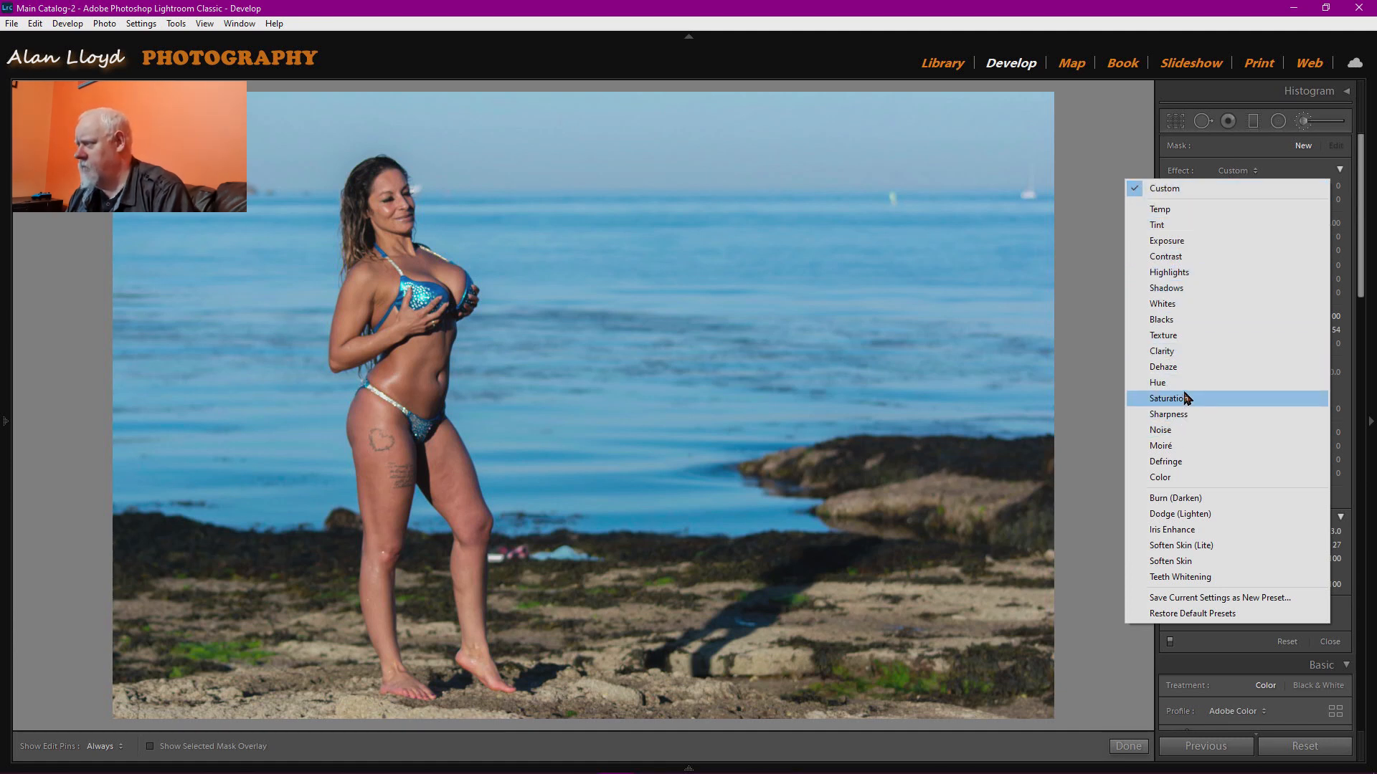
{"action": "left_click", "coordinate": [1190, 337]}
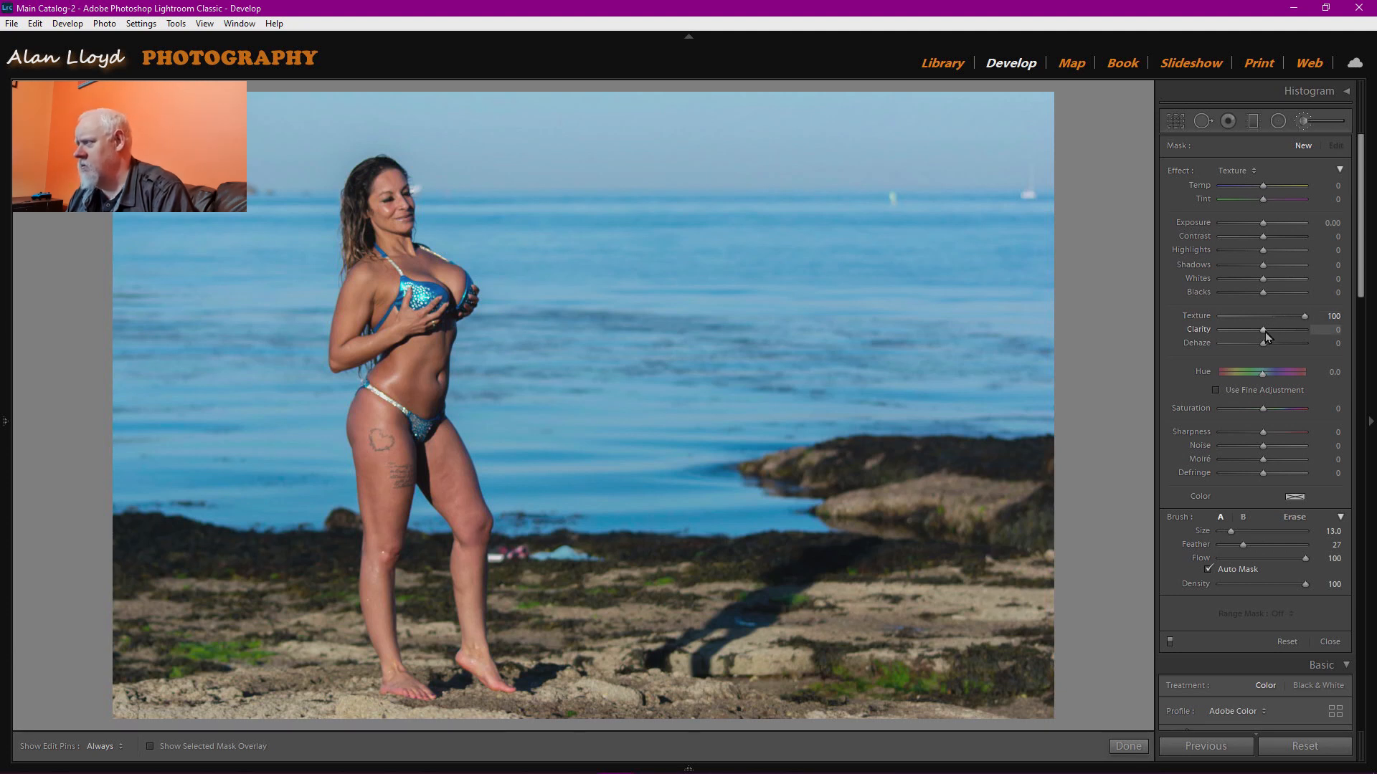
{"action": "left_click_drag", "start_coordinate": [1263, 332], "coordinate": [1284, 330]}
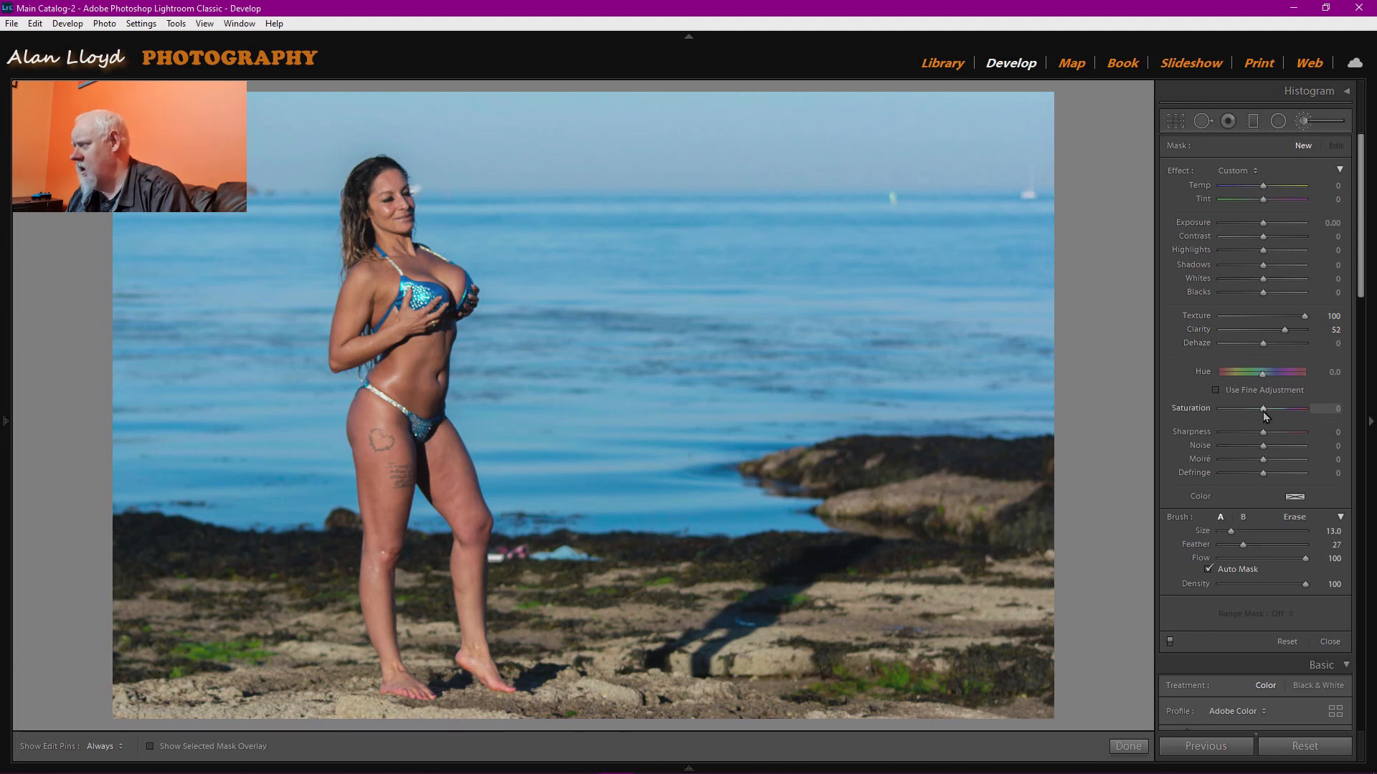
{"action": "left_click_drag", "start_coordinate": [1263, 409], "coordinate": [1270, 409]}
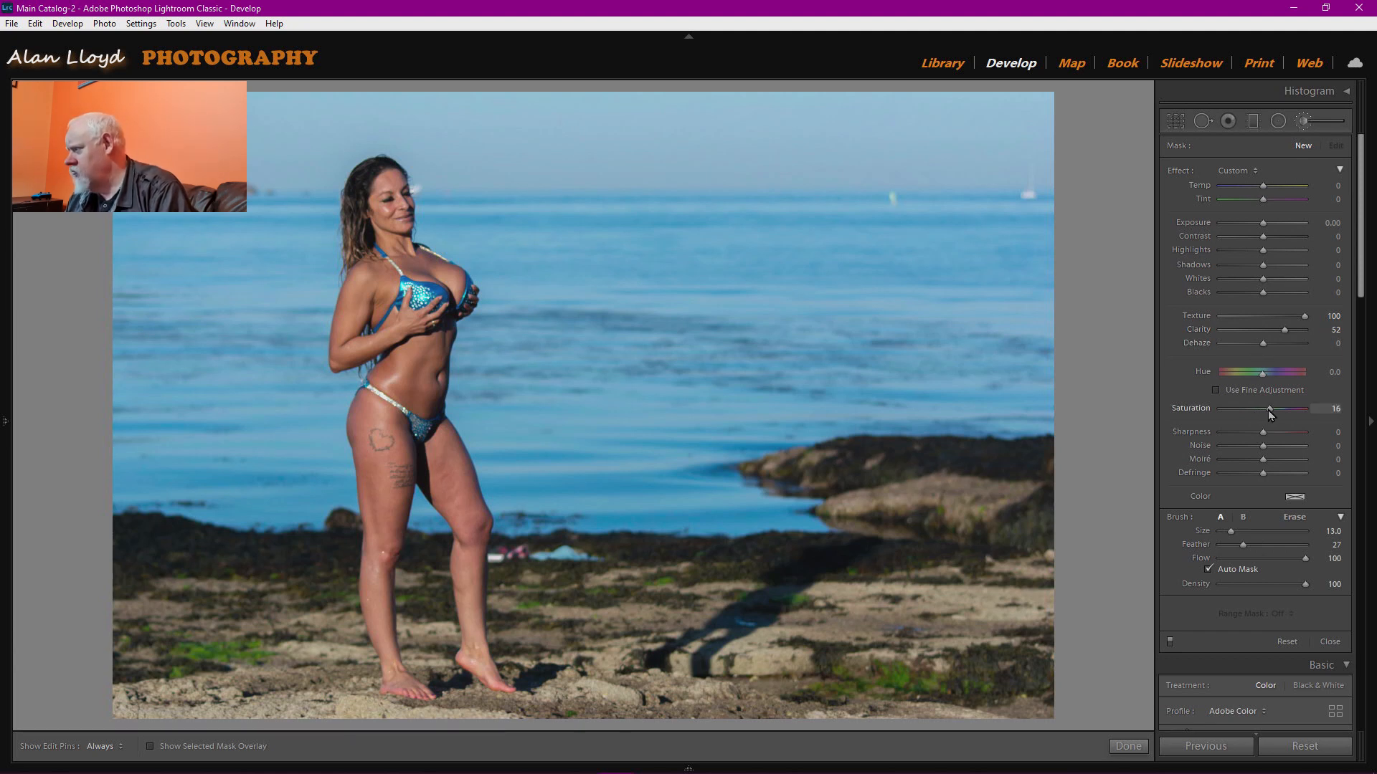
Paint the texture brush over the foreground beside the model's shin with pins hidden.
{"action": "scroll", "coordinate": [865, 488], "scroll_direction": "up", "scroll_amount": 1}
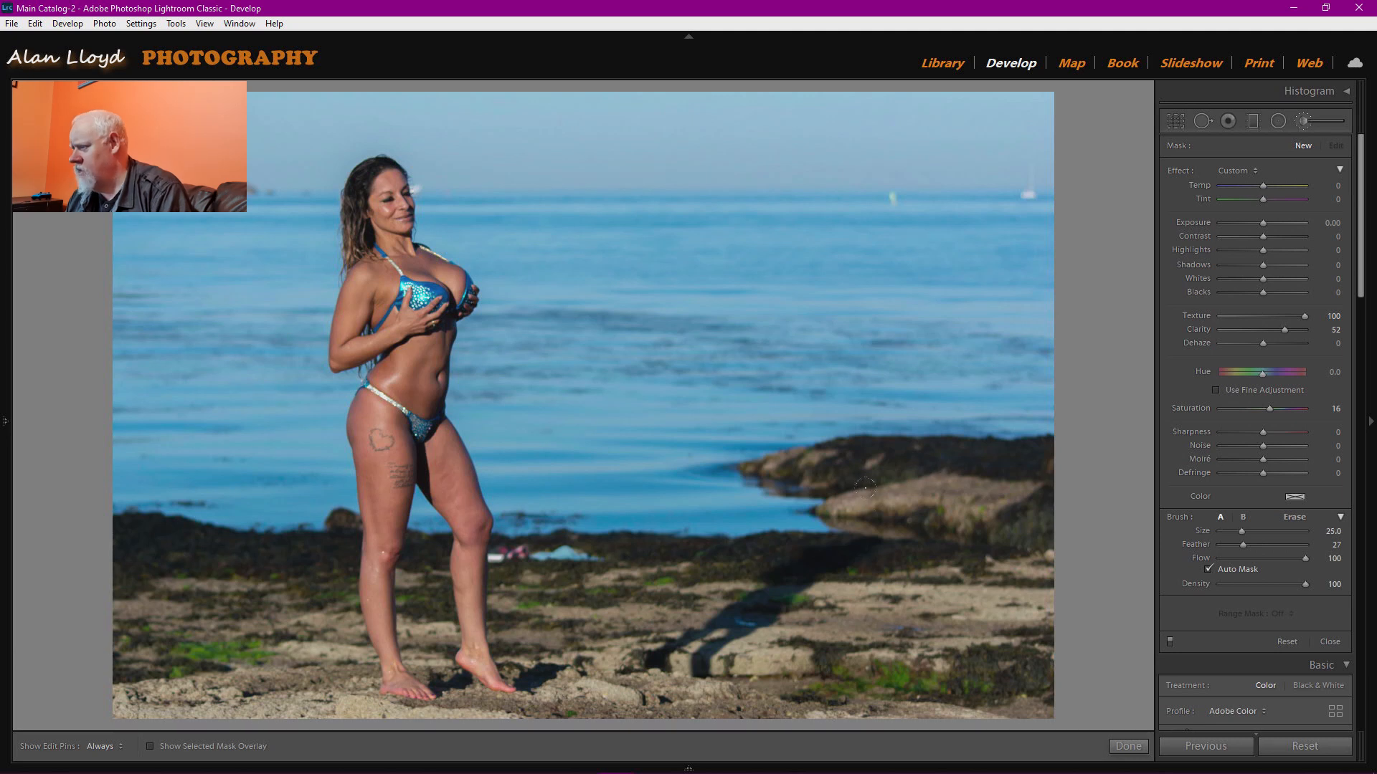
{"action": "key", "text": "h"}
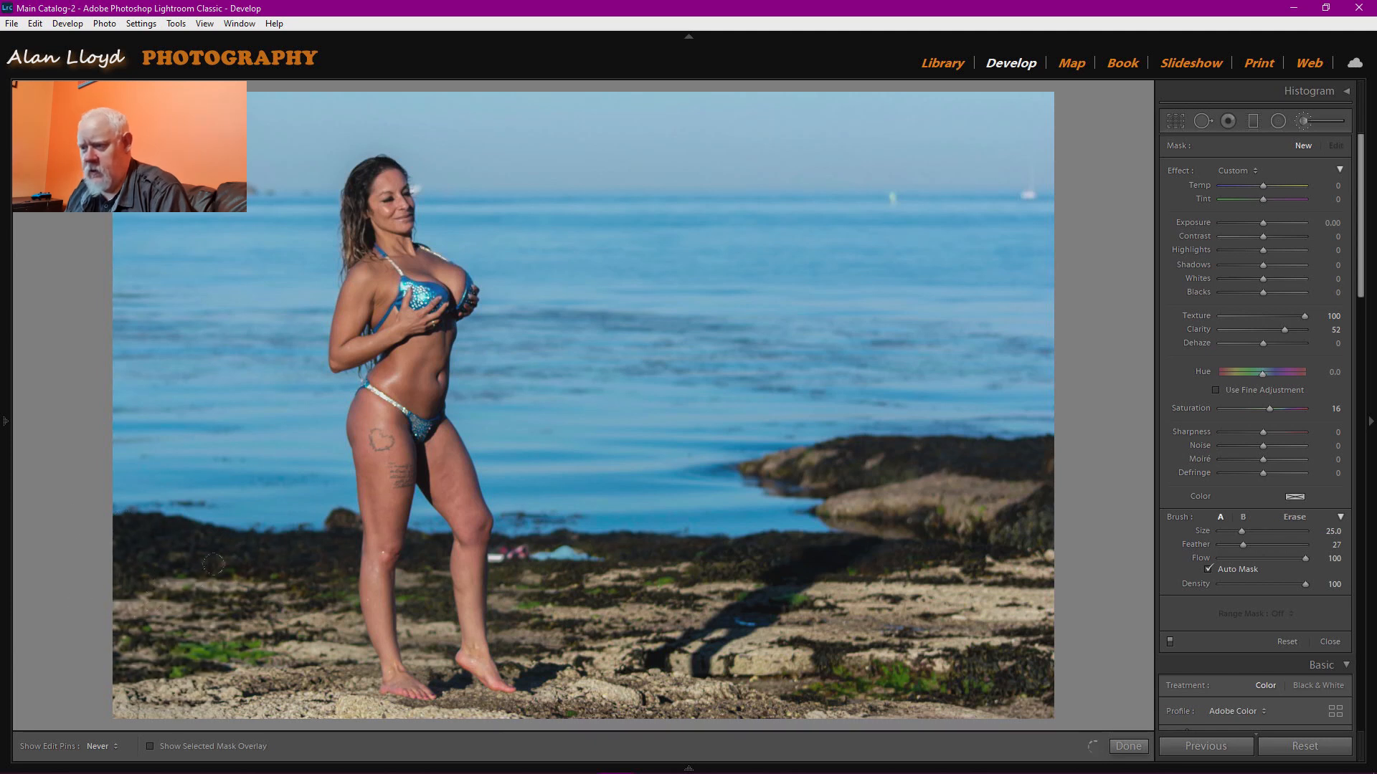
{"action": "scroll", "coordinate": [306, 559], "scroll_direction": "down", "scroll_amount": 4}
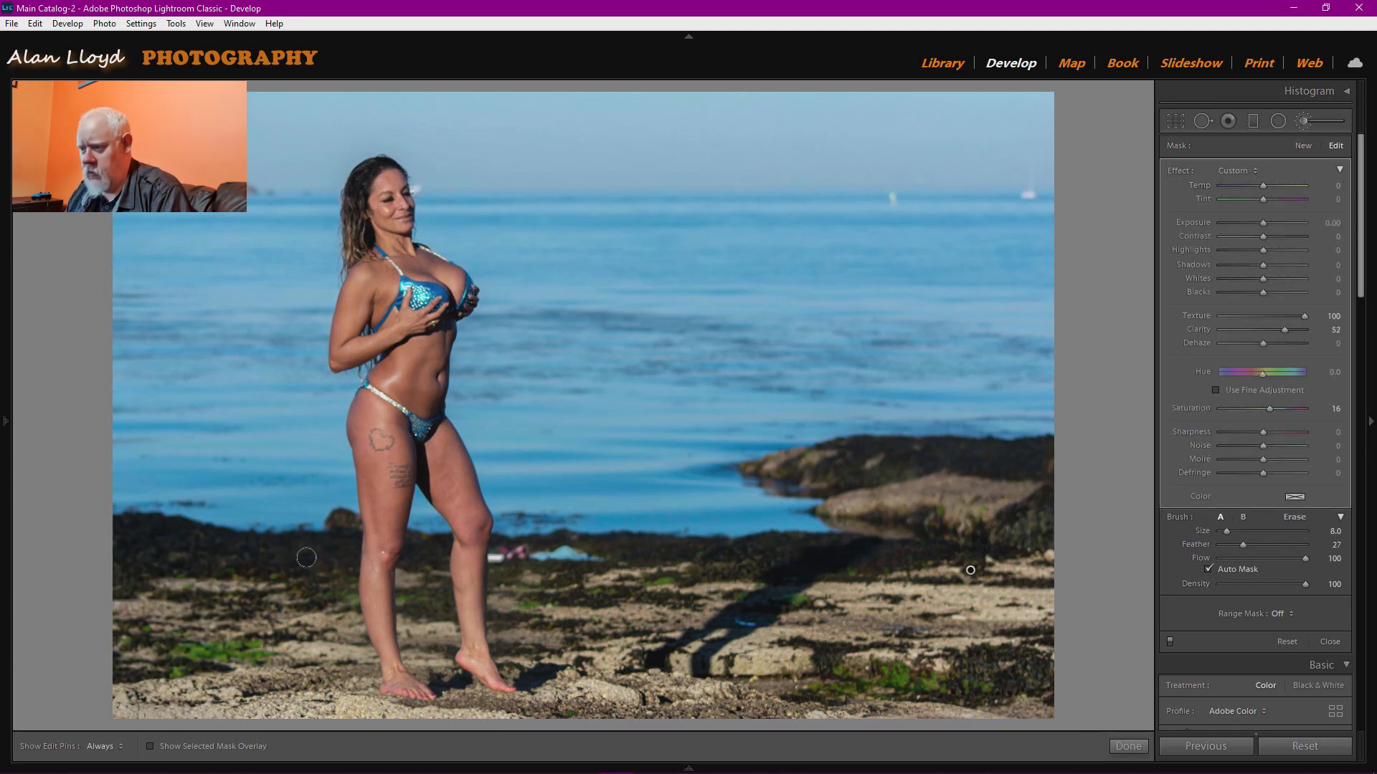
{"action": "key", "text": "h"}
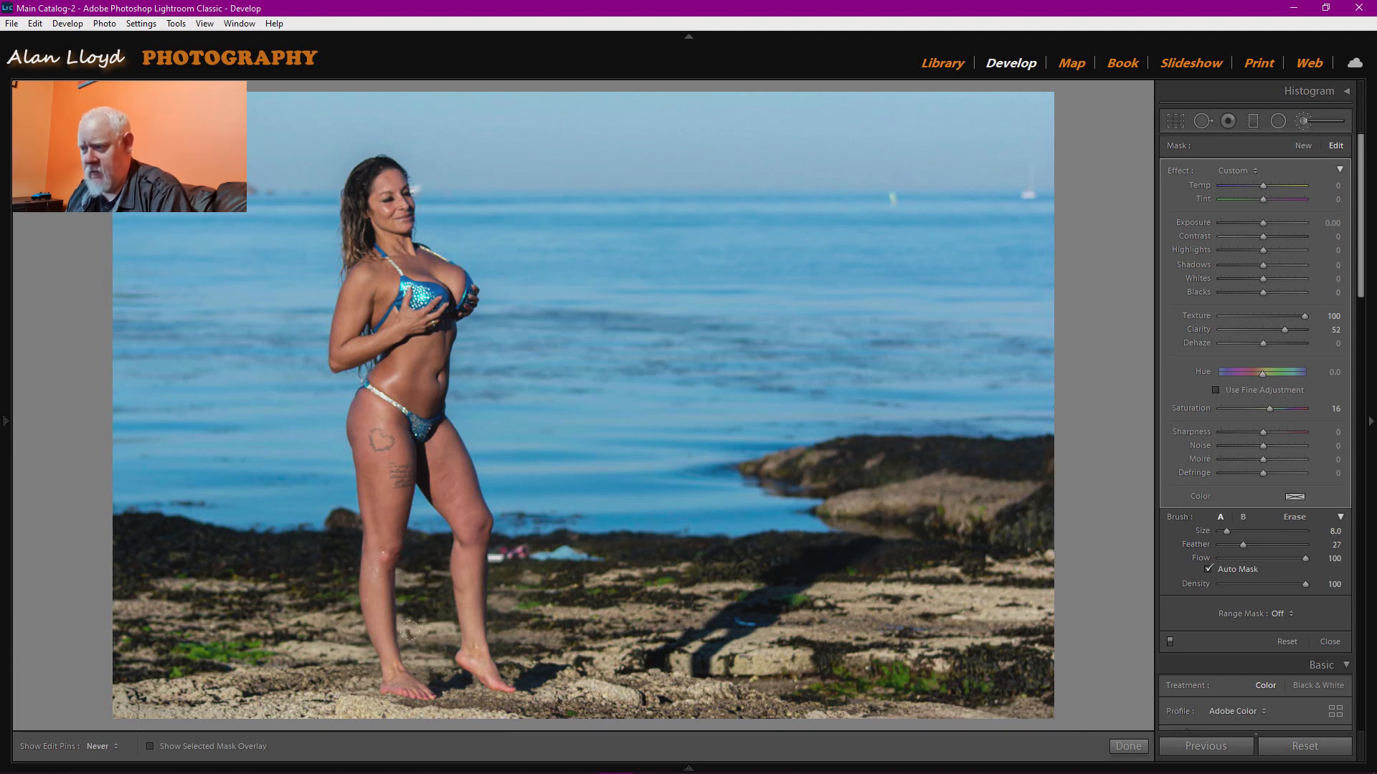
{"action": "mouse_move", "coordinate": [437, 674]}
{"action": "left_mouse_down"}
{"action": "mouse_move", "coordinate": [522, 704]}
{"action": "mouse_move", "coordinate": [500, 561]}
{"action": "left_mouse_up"}
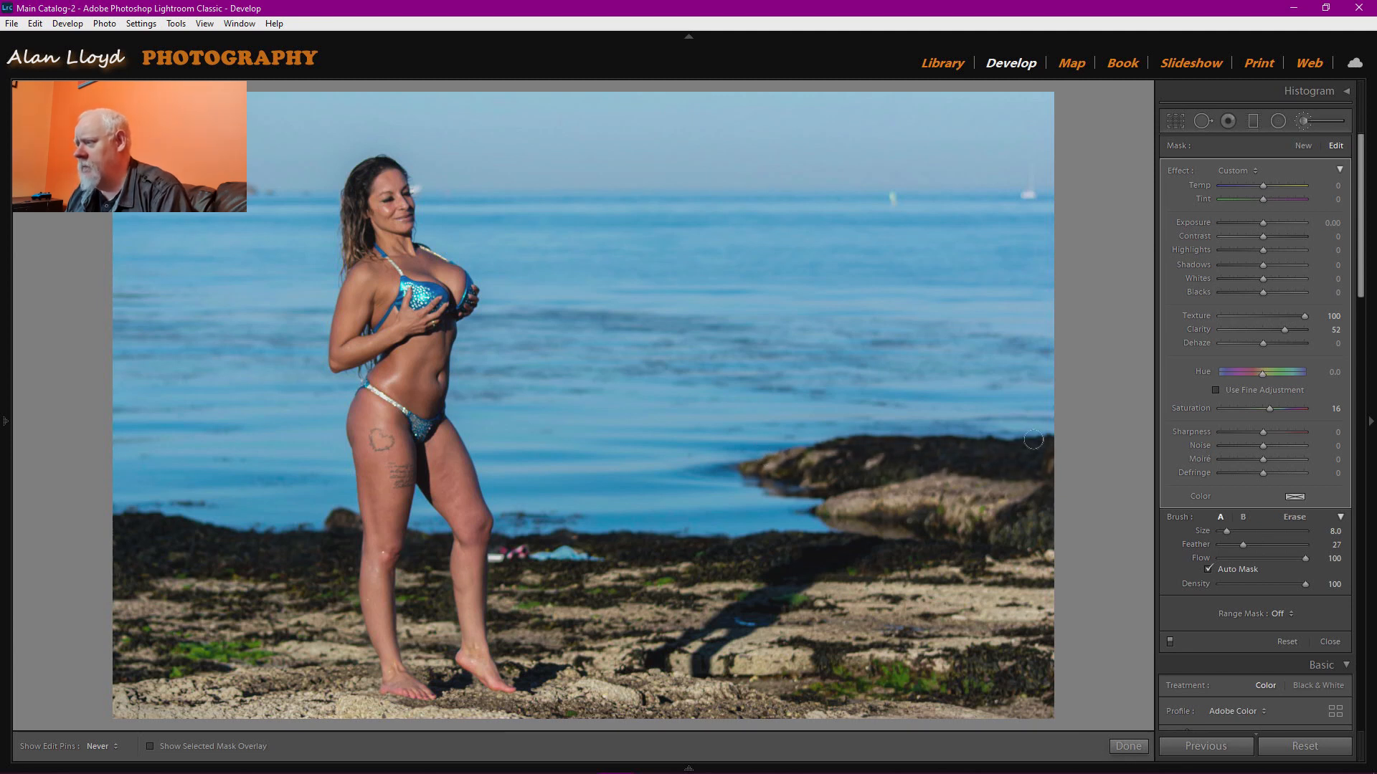
{"action": "key", "text": "h"}
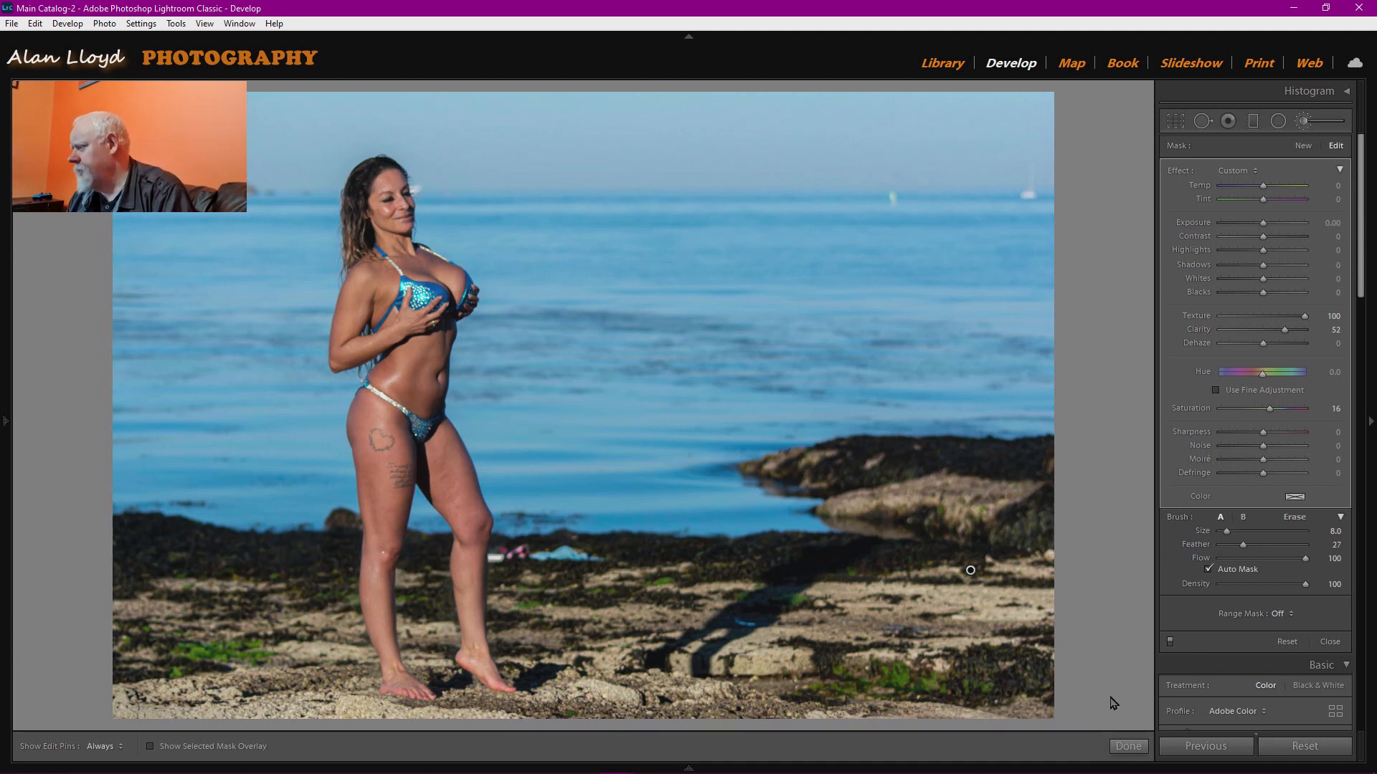
Zoom in behind the legs and heal out the blue tent with a Spot Removal stroke.
{"action": "left_click", "coordinate": [1127, 747]}
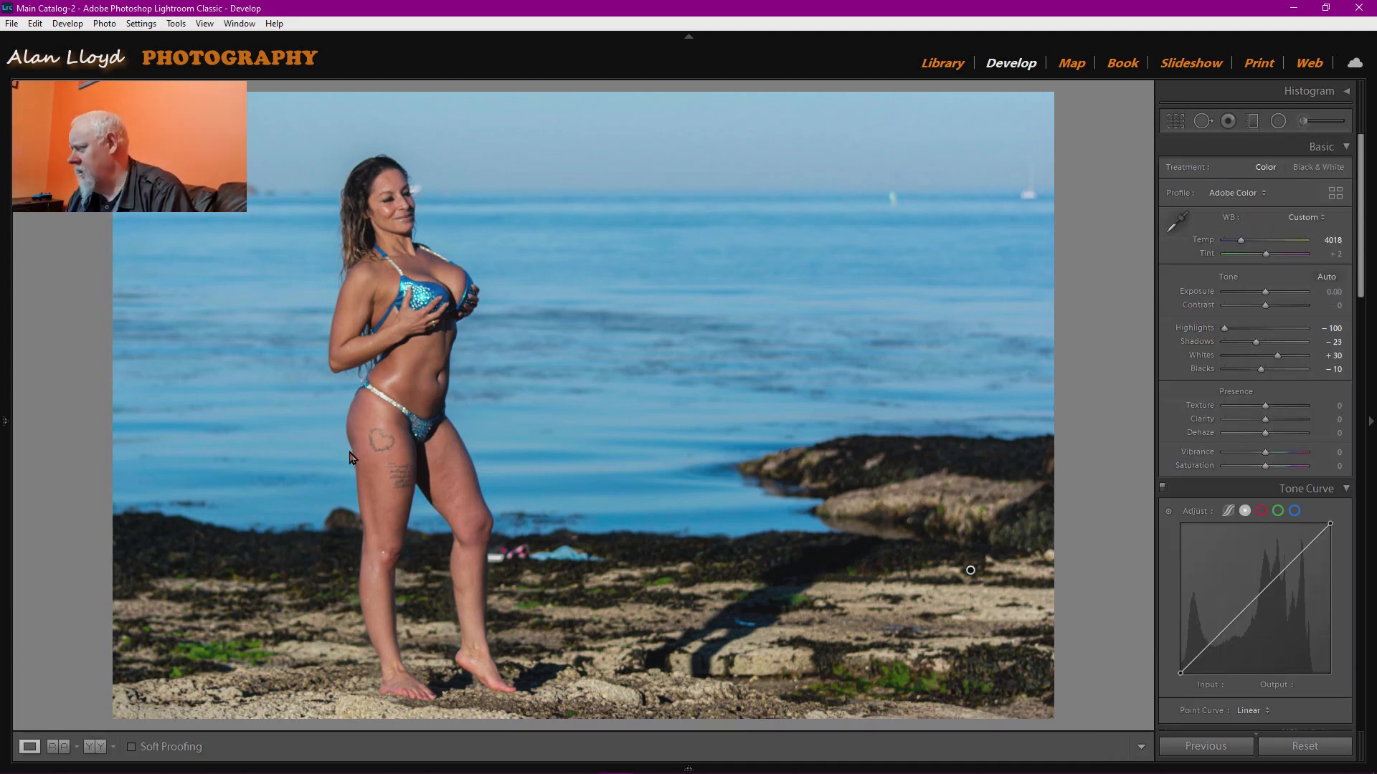
{"action": "left_click", "coordinate": [535, 562]}
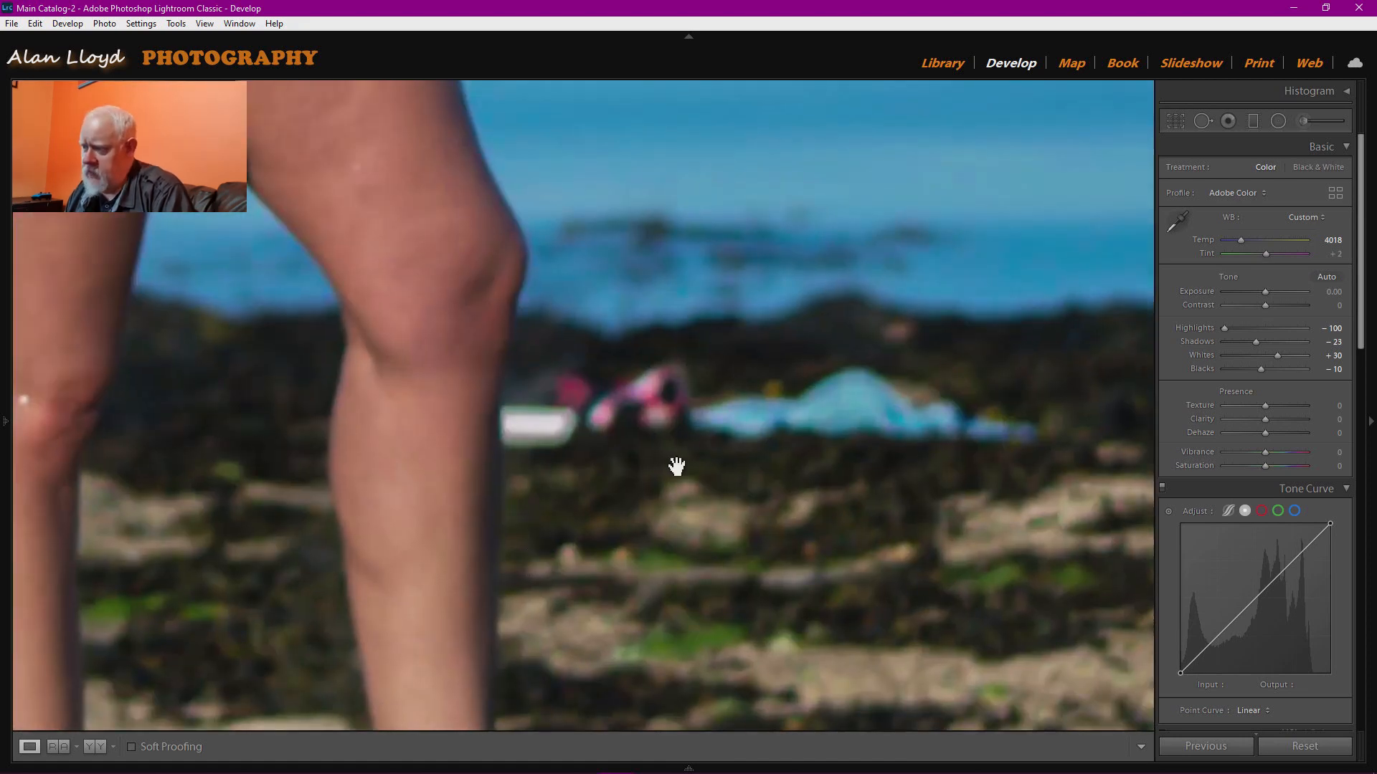
{"action": "left_click_drag", "start_coordinate": [676, 466], "coordinate": [623, 466]}
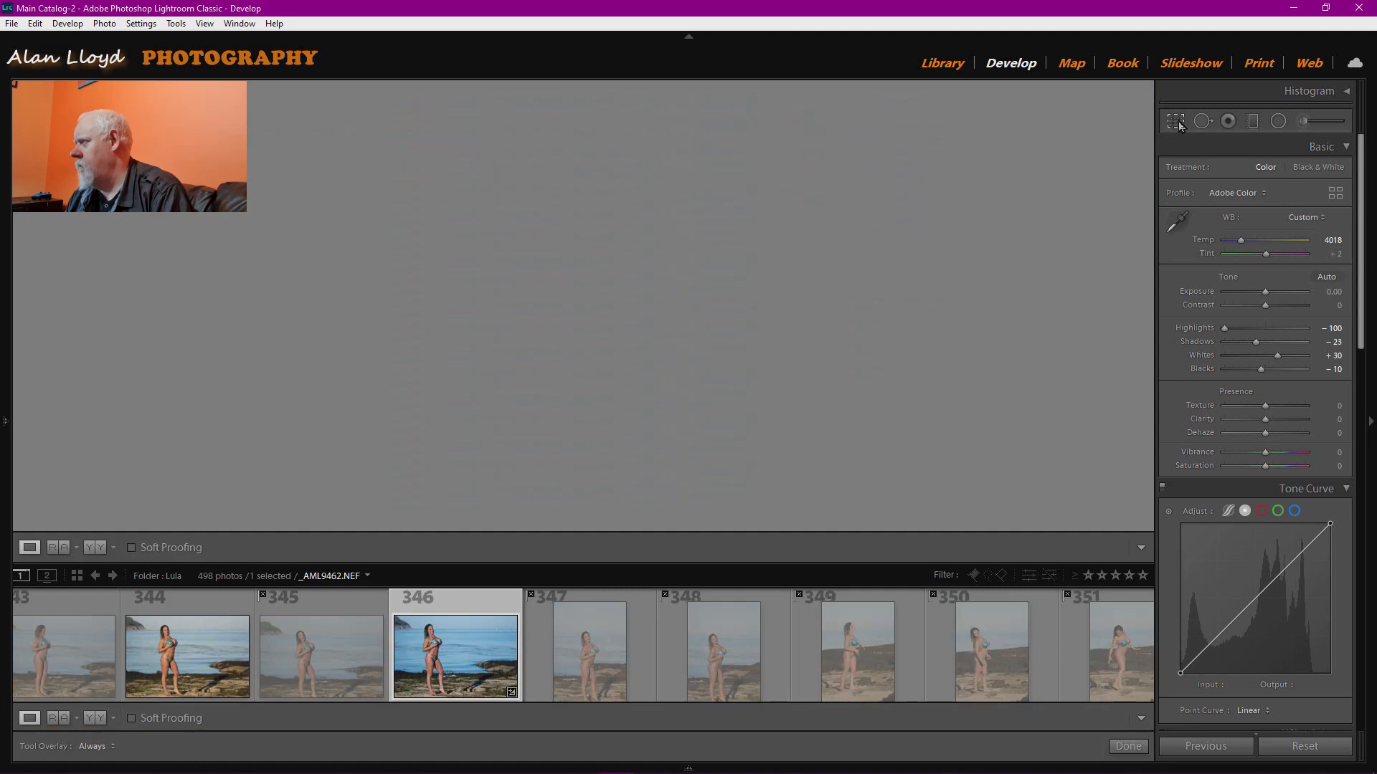
{"action": "left_click", "coordinate": [1175, 122]}
{"action": "left_click", "coordinate": [1176, 122]}
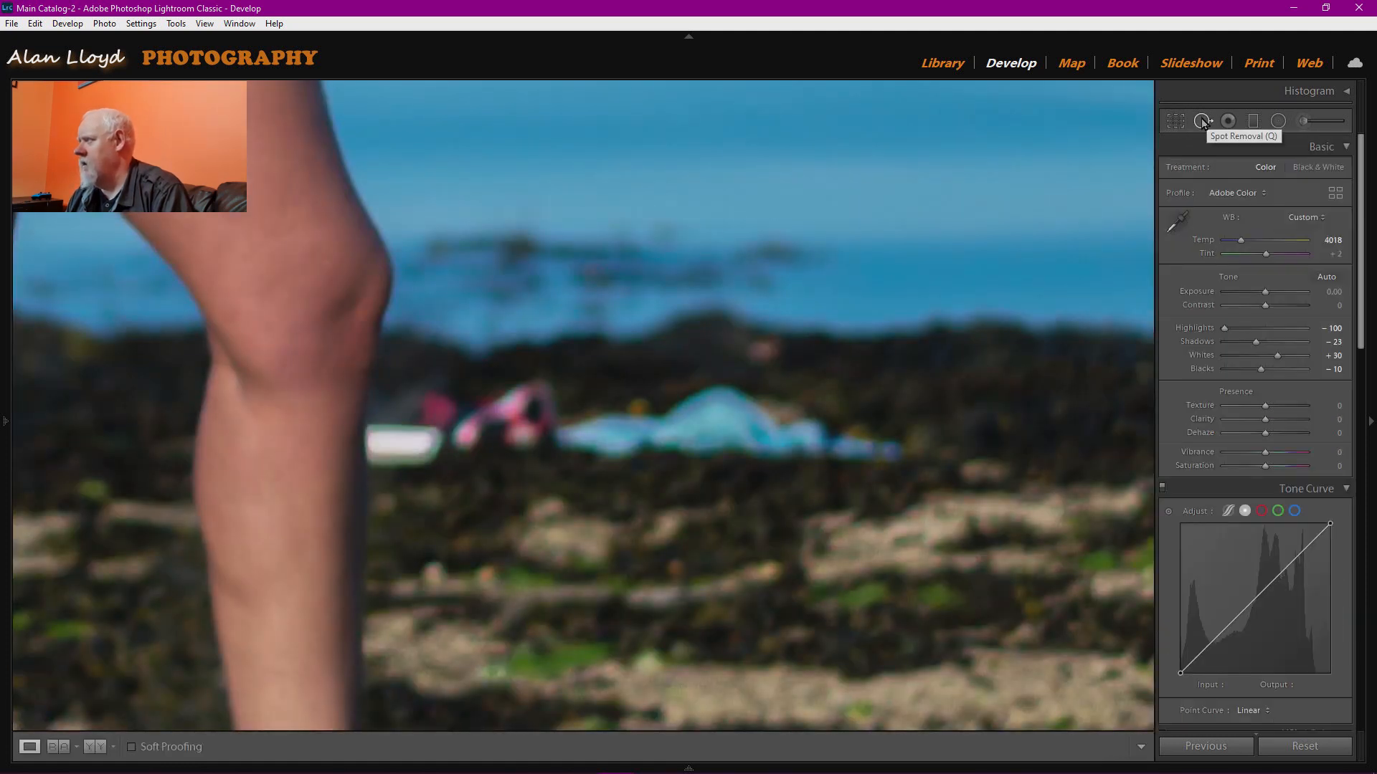
{"action": "left_click", "coordinate": [1203, 122]}
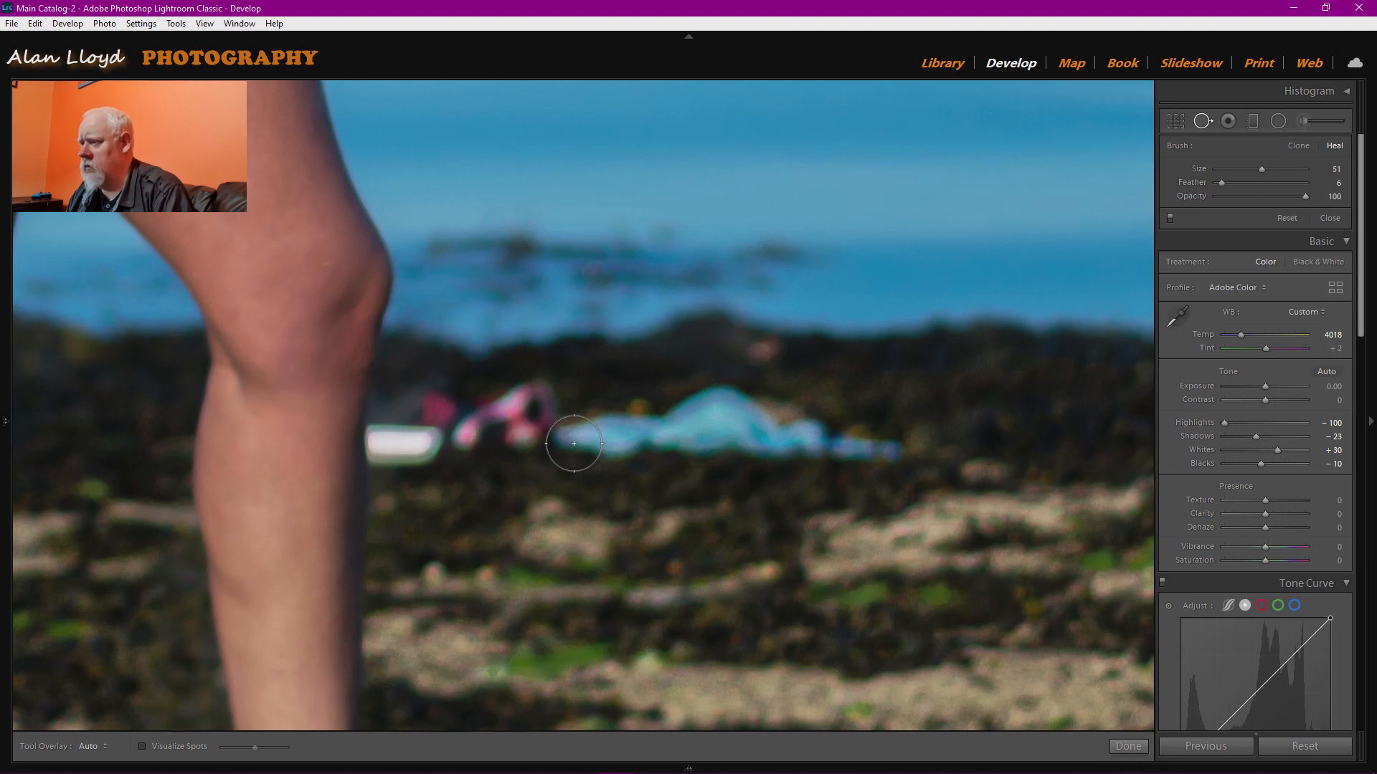
{"action": "mouse_move", "coordinate": [574, 444]}
{"action": "left_mouse_down"}
{"action": "mouse_move", "coordinate": [725, 412]}
{"action": "mouse_move", "coordinate": [738, 431]}
{"action": "mouse_move", "coordinate": [711, 431]}
{"action": "mouse_move", "coordinate": [728, 440]}
{"action": "mouse_move", "coordinate": [796, 433]}
{"action": "mouse_move", "coordinate": [884, 454]}
{"action": "left_mouse_up"}
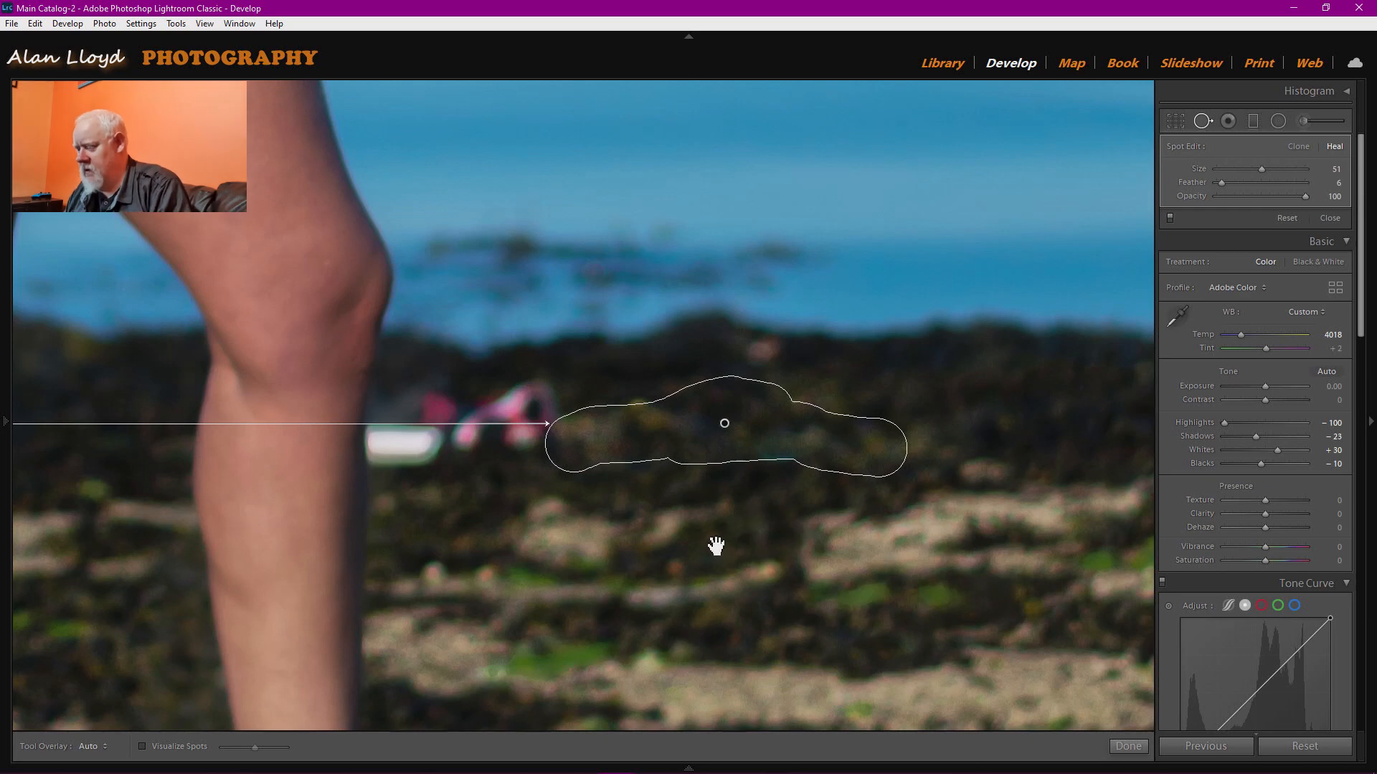
{"action": "left_click", "coordinate": [648, 544]}
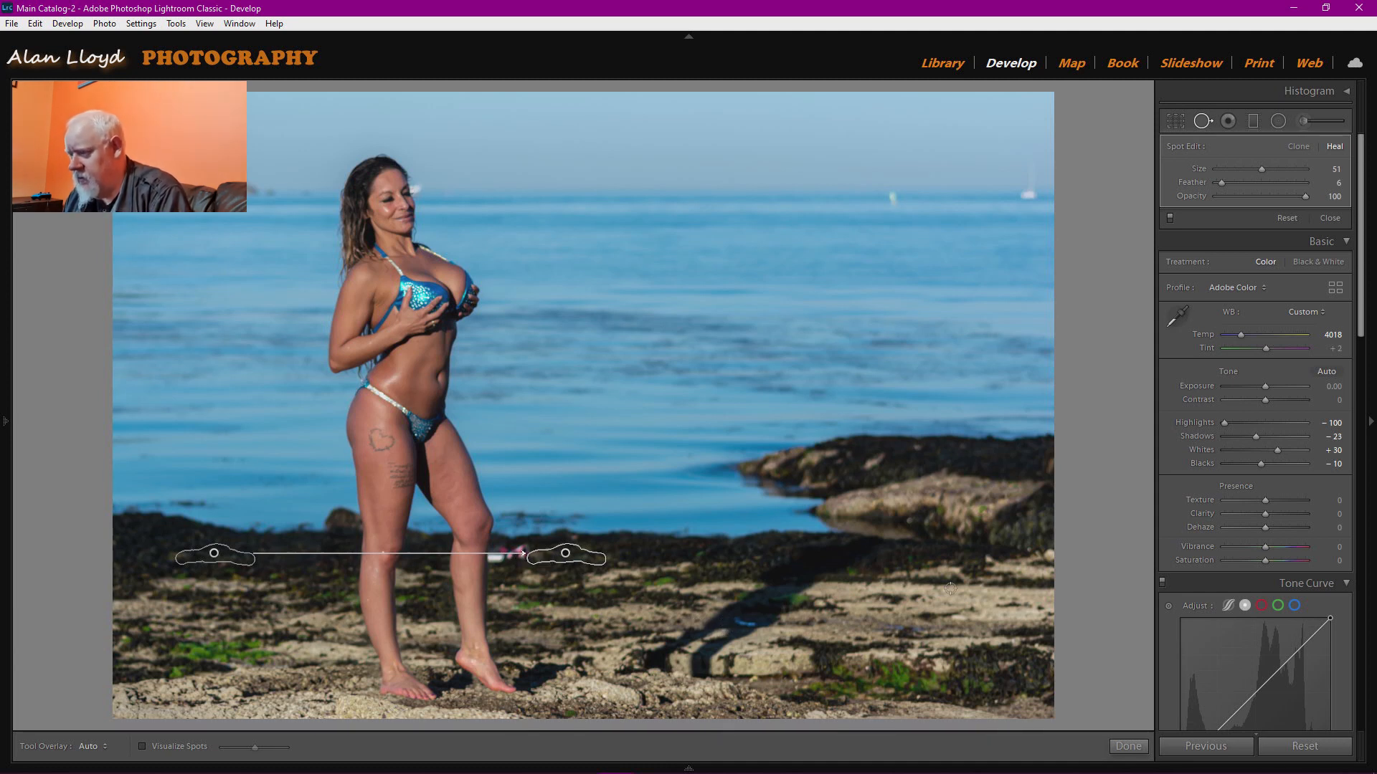
{"action": "left_click", "coordinate": [1128, 746]}
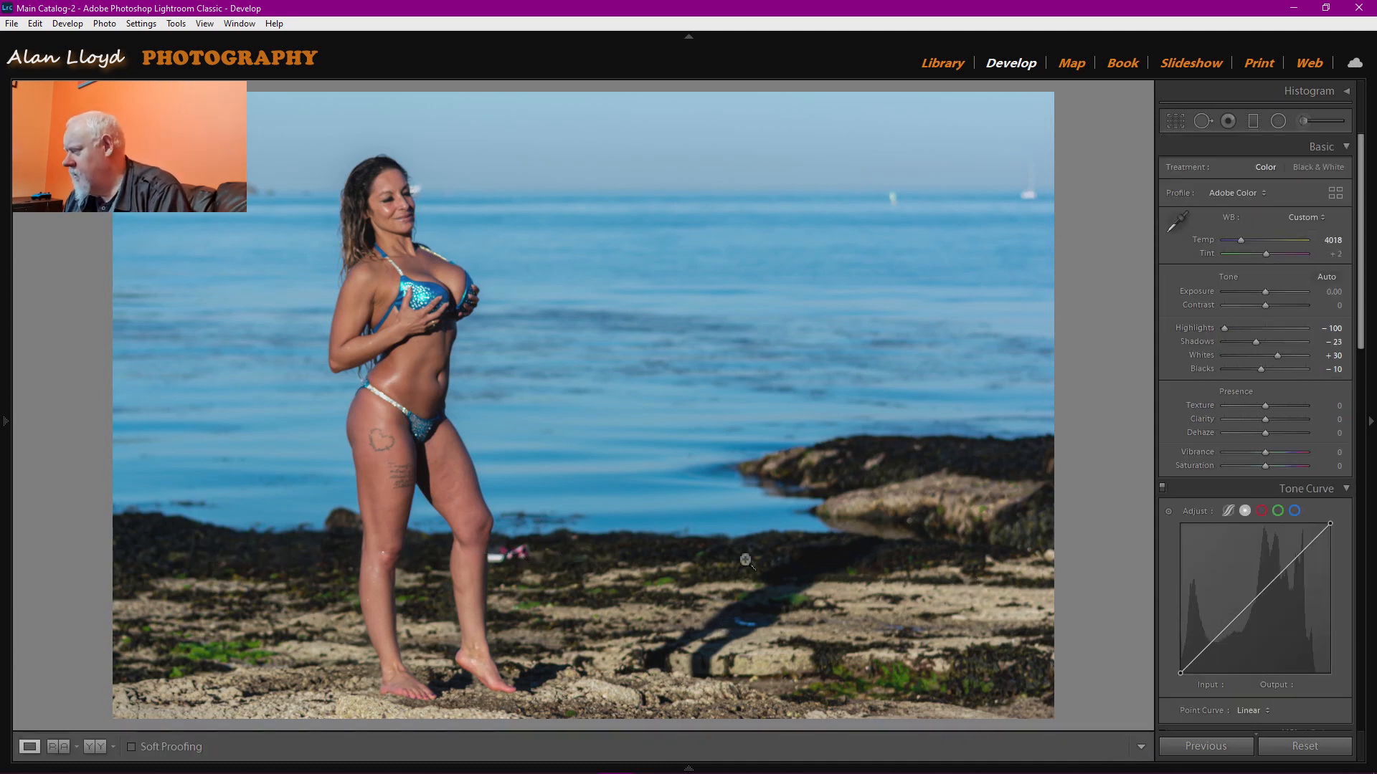
Heal the pink object in the rocks, sampling cleaner rocks, with brush size 54.
{"action": "left_click", "coordinate": [554, 568]}
{"action": "left_click_drag", "start_coordinate": [750, 532], "coordinate": [629, 529]}
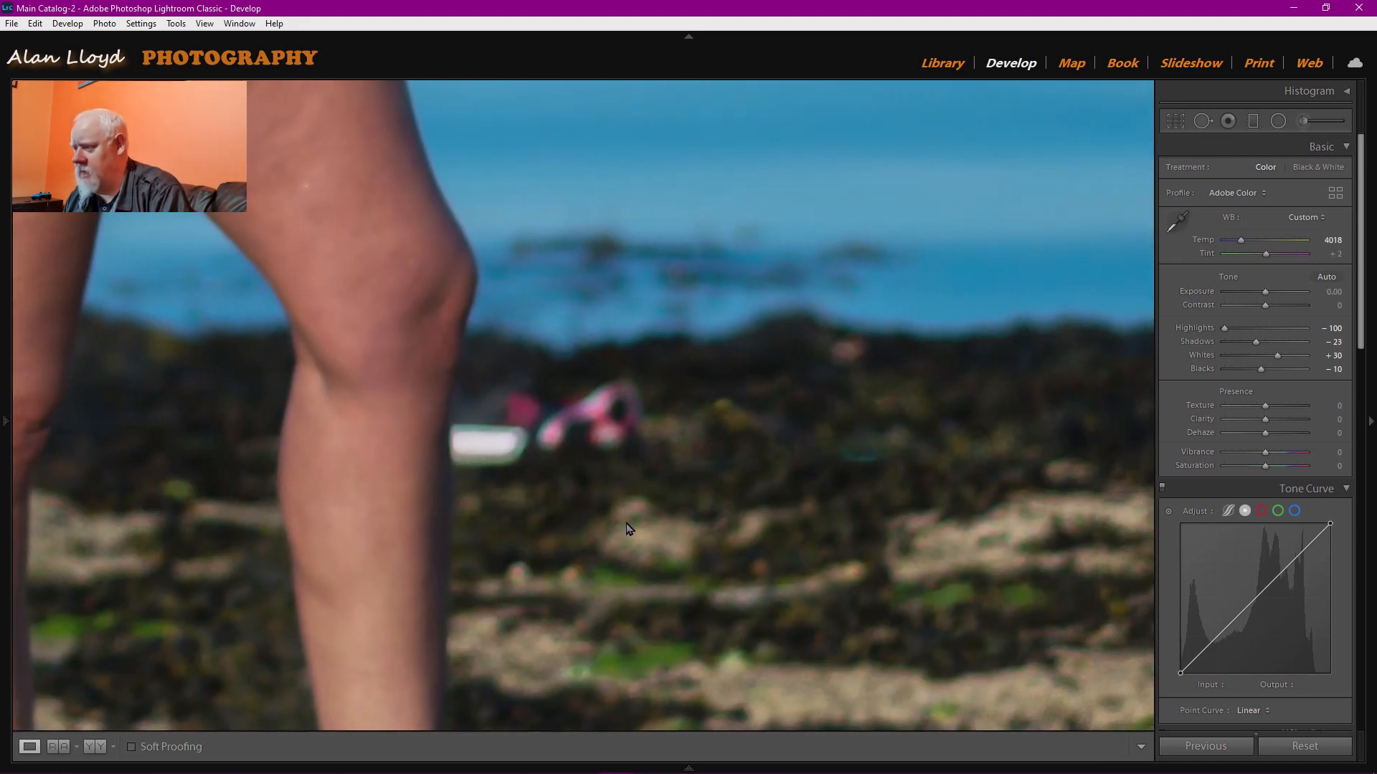
{"action": "left_click", "coordinate": [1202, 122]}
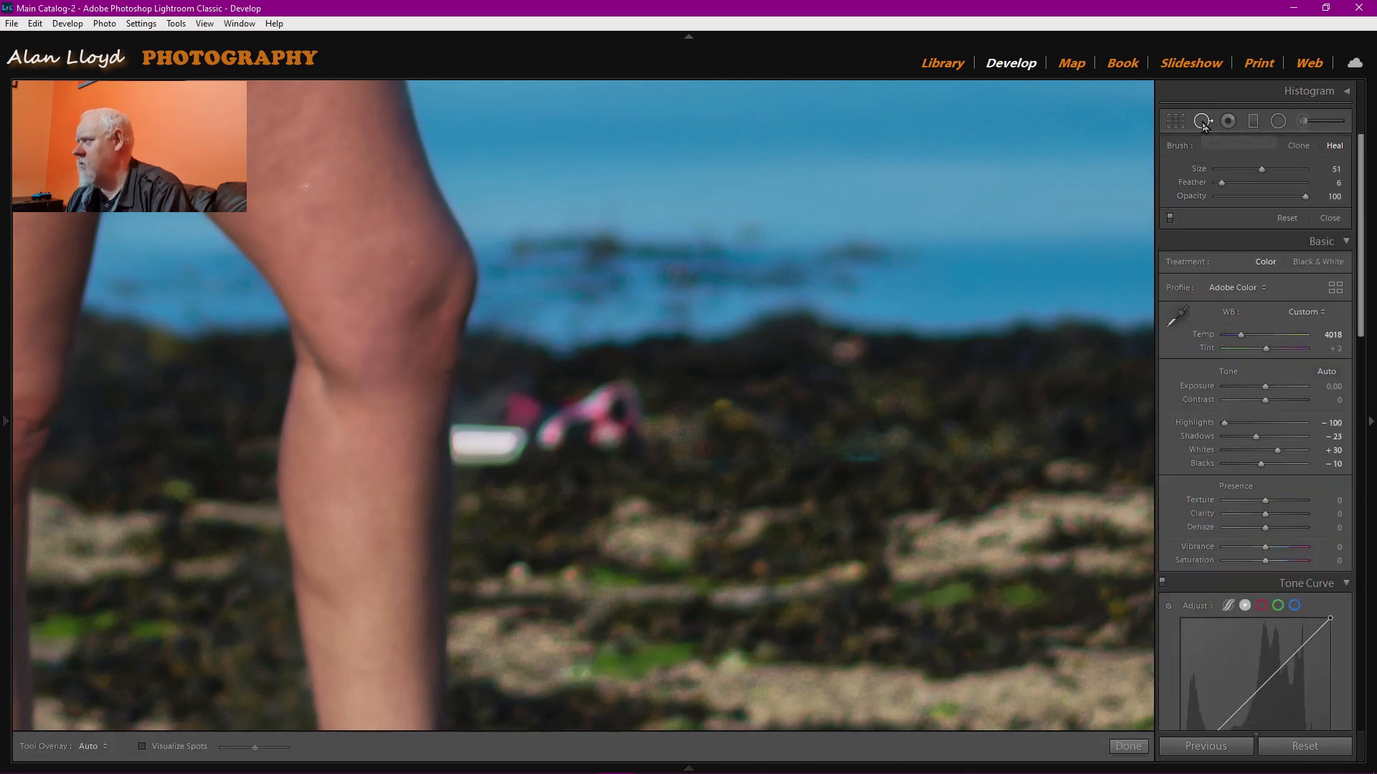
{"action": "mouse_move", "coordinate": [601, 400]}
{"action": "left_mouse_down"}
{"action": "mouse_move", "coordinate": [616, 428]}
{"action": "mouse_move", "coordinate": [603, 435]}
{"action": "mouse_move", "coordinate": [541, 418]}
{"action": "mouse_move", "coordinate": [522, 445]}
{"action": "mouse_move", "coordinate": [482, 445]}
{"action": "mouse_move", "coordinate": [485, 458]}
{"action": "left_mouse_up"}
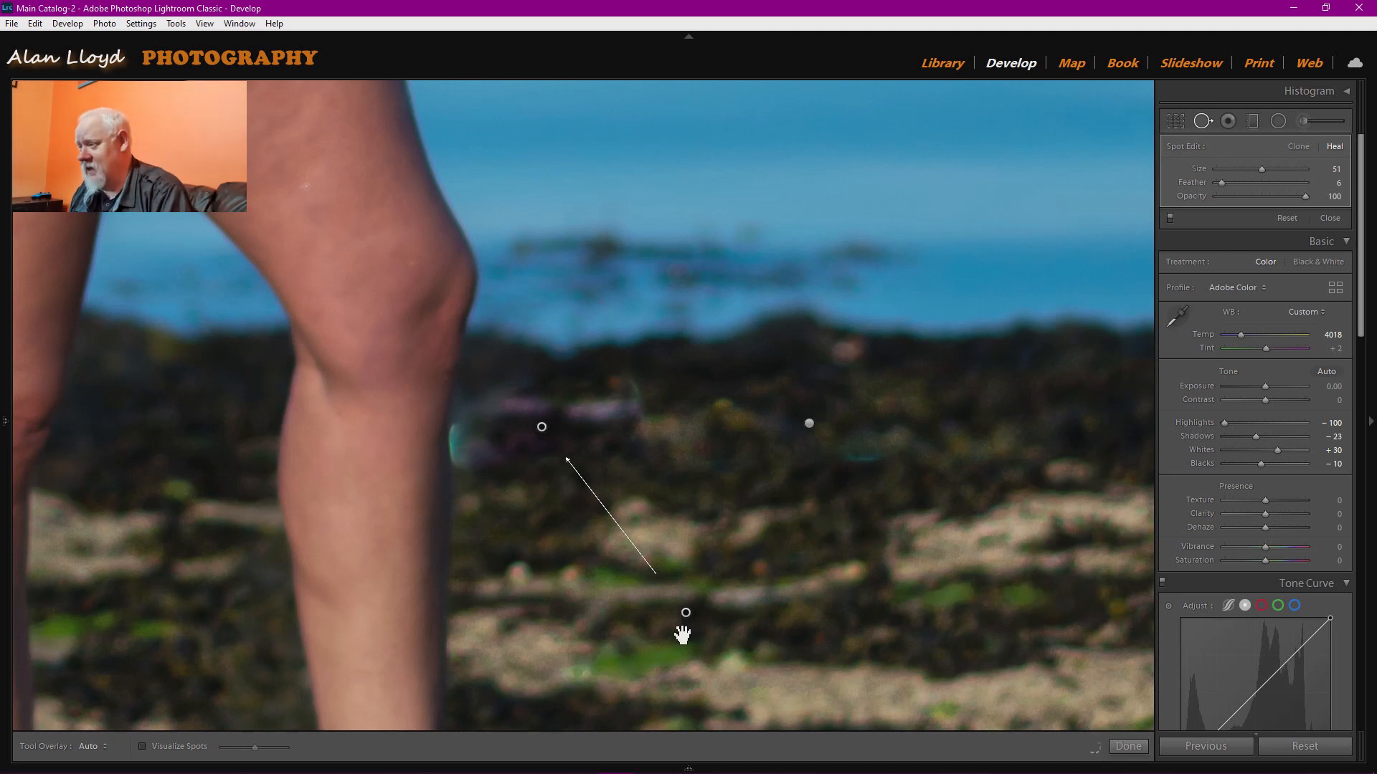
{"action": "mouse_move", "coordinate": [874, 500]}
{"action": "left_mouse_down"}
{"action": "mouse_move", "coordinate": [994, 403]}
{"action": "mouse_move", "coordinate": [1030, 388]}
{"action": "mouse_move", "coordinate": [1030, 406]}
{"action": "left_mouse_up"}
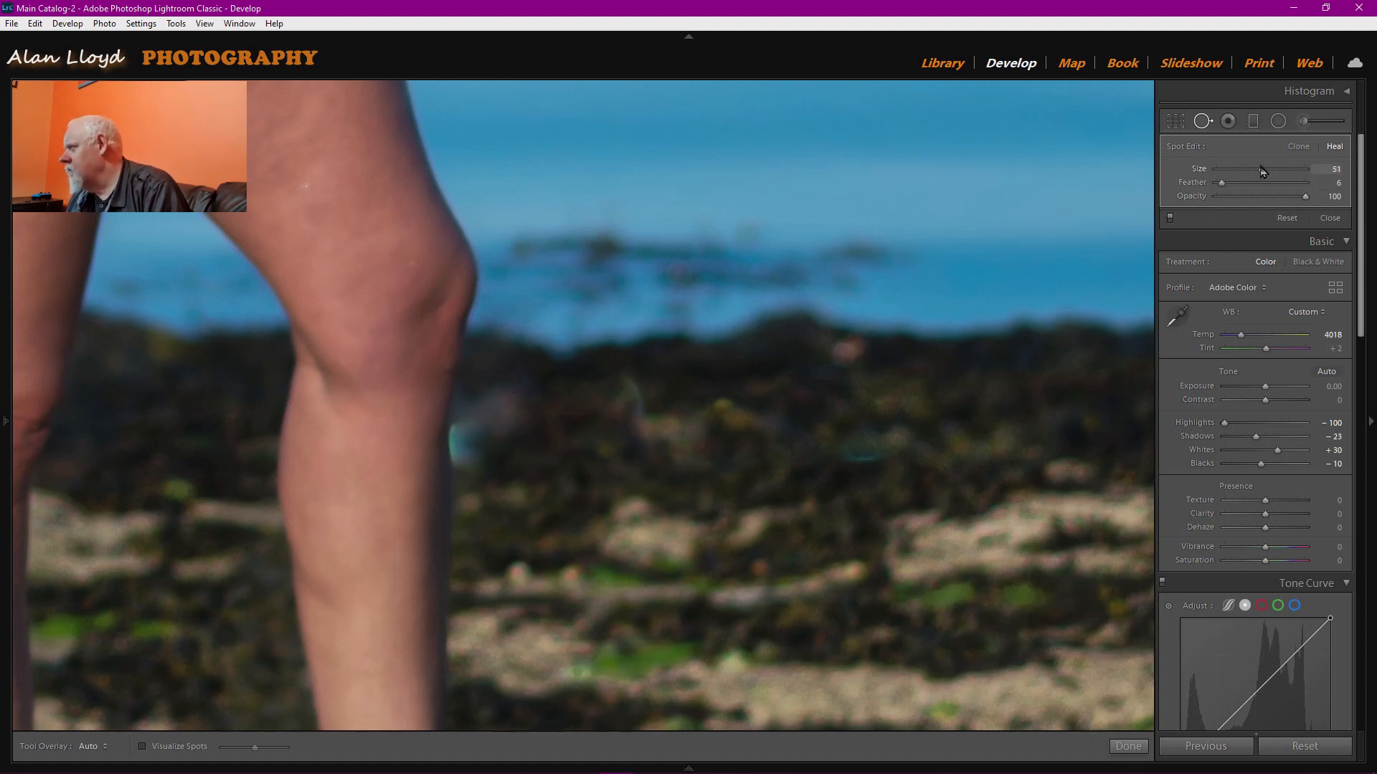
{"action": "left_click_drag", "start_coordinate": [1262, 166], "coordinate": [1266, 168]}
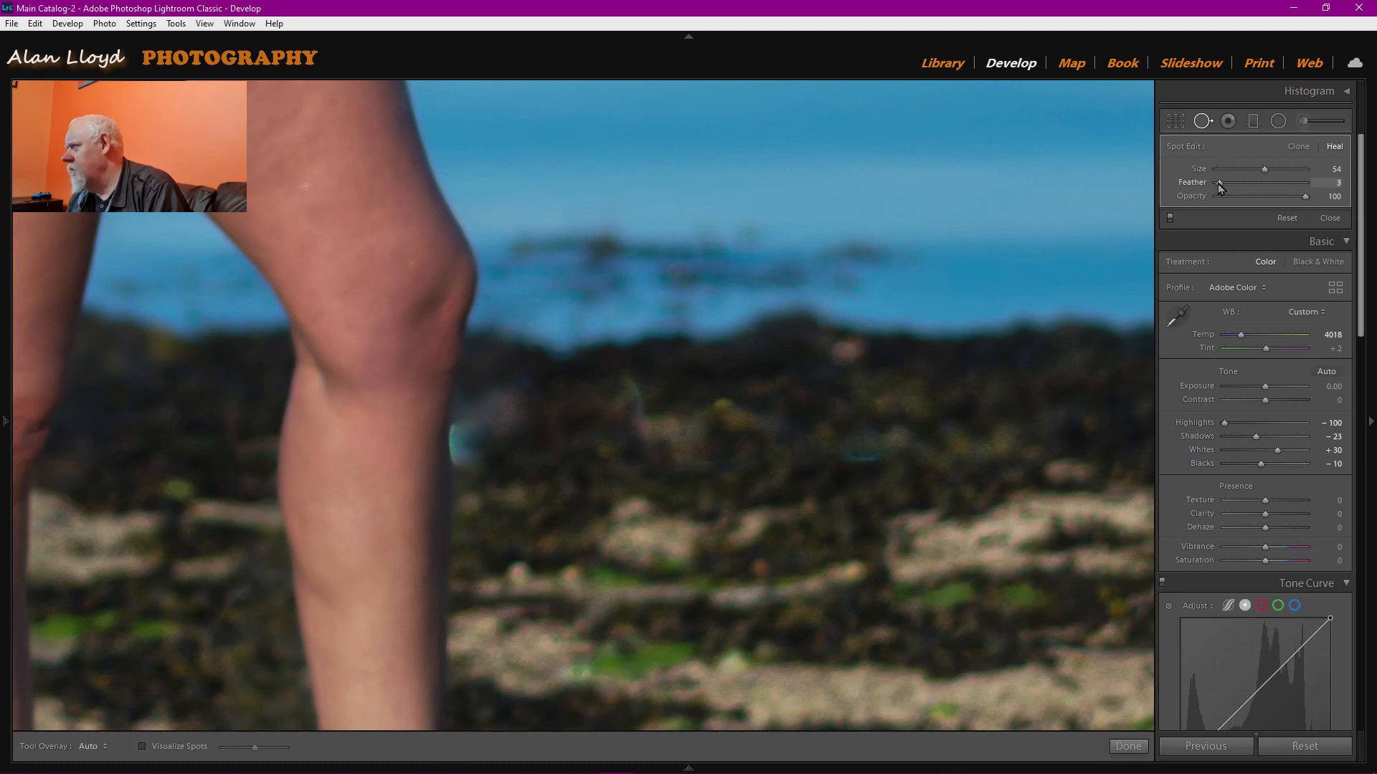
Heal a dark rock spot and patches along the leg's edge, then finish spot removal.
{"action": "left_click", "coordinate": [542, 427]}
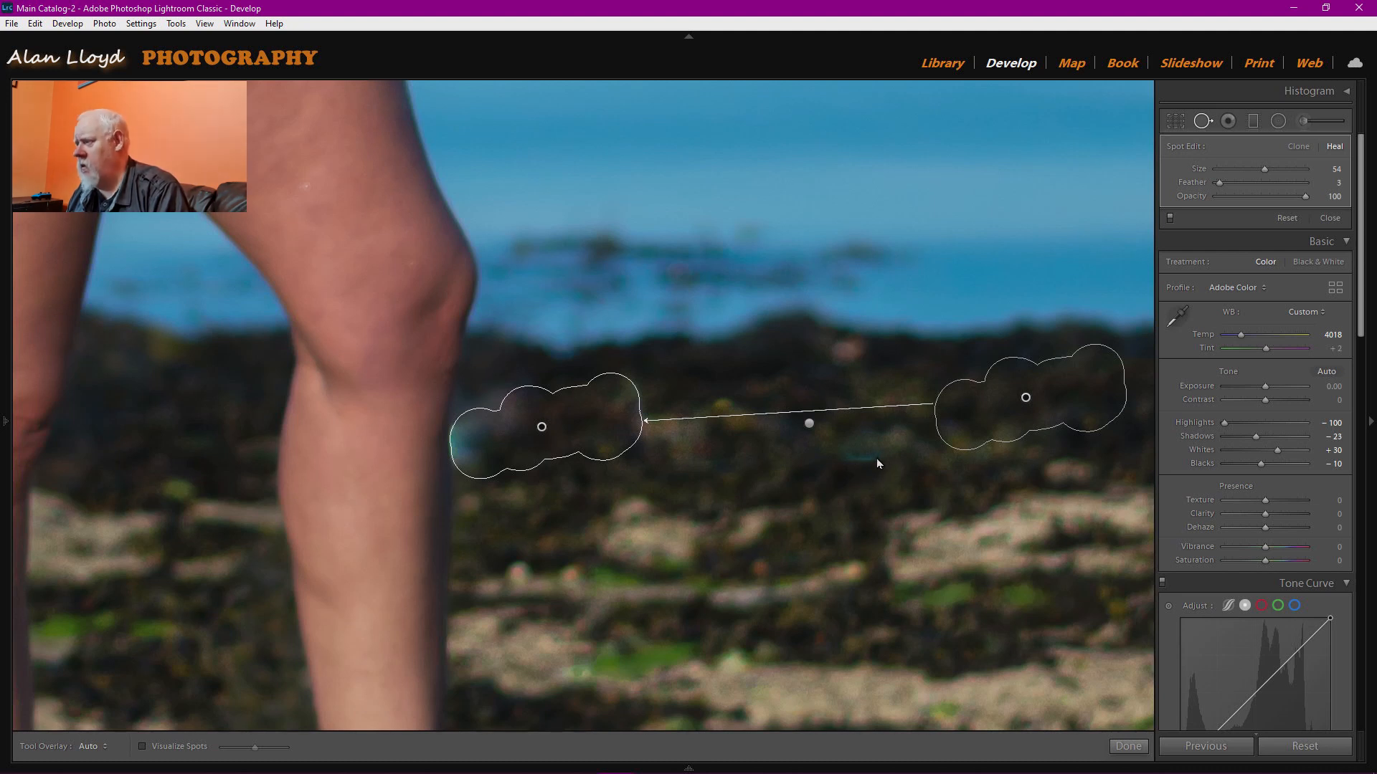
{"action": "left_click", "coordinate": [861, 472]}
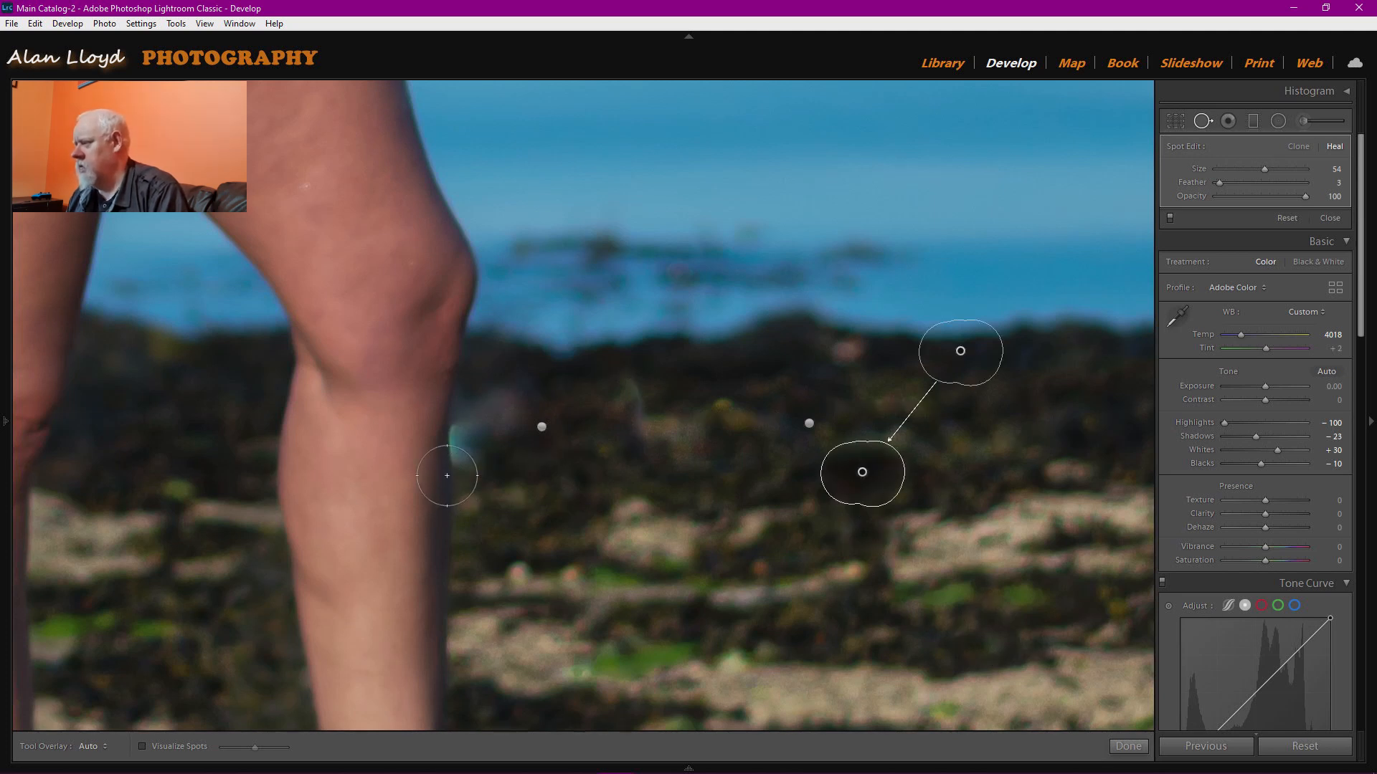
{"action": "left_click_drag", "start_coordinate": [479, 444], "coordinate": [610, 415]}
{"action": "key", "text": "ctrl+z"}
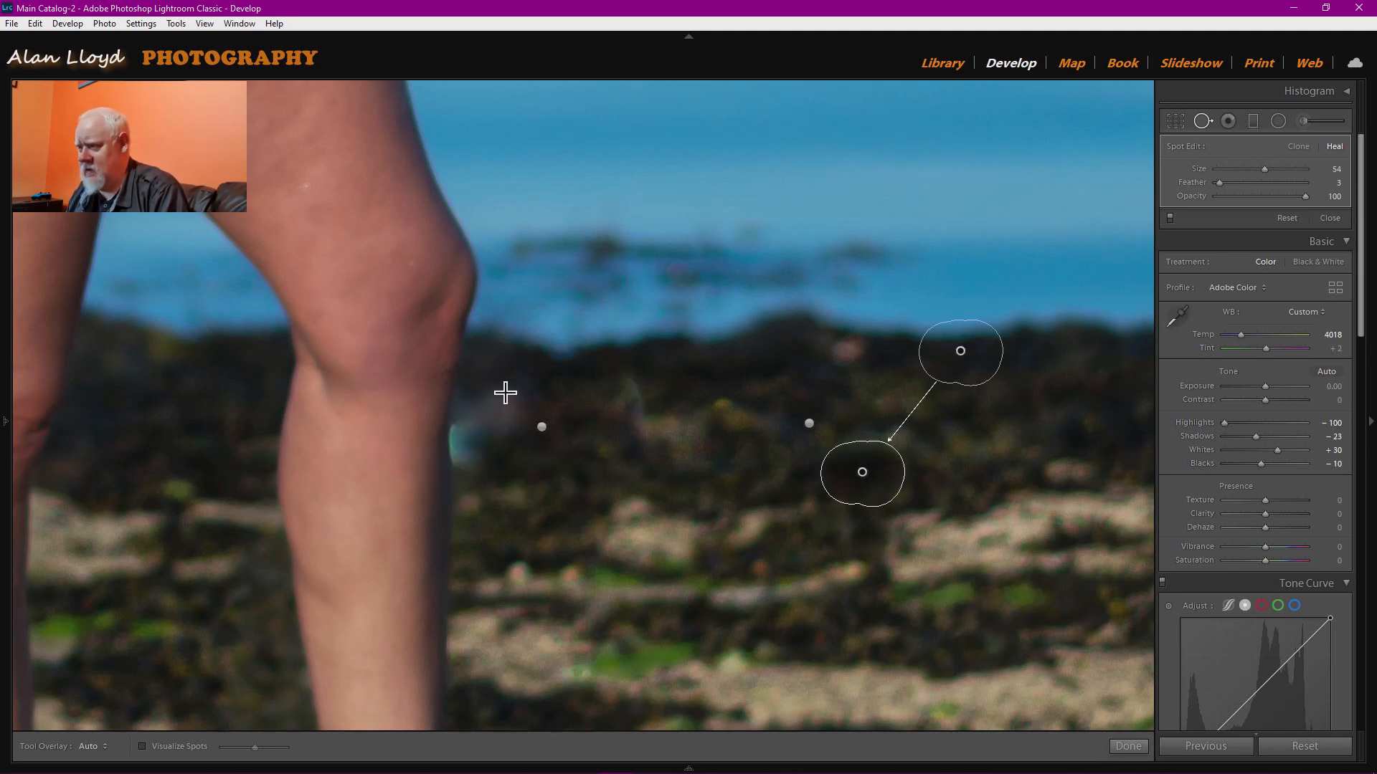
{"action": "mouse_move", "coordinate": [486, 452]}
{"action": "left_mouse_down"}
{"action": "mouse_move", "coordinate": [499, 396]}
{"action": "mouse_move", "coordinate": [492, 425]}
{"action": "left_mouse_up"}
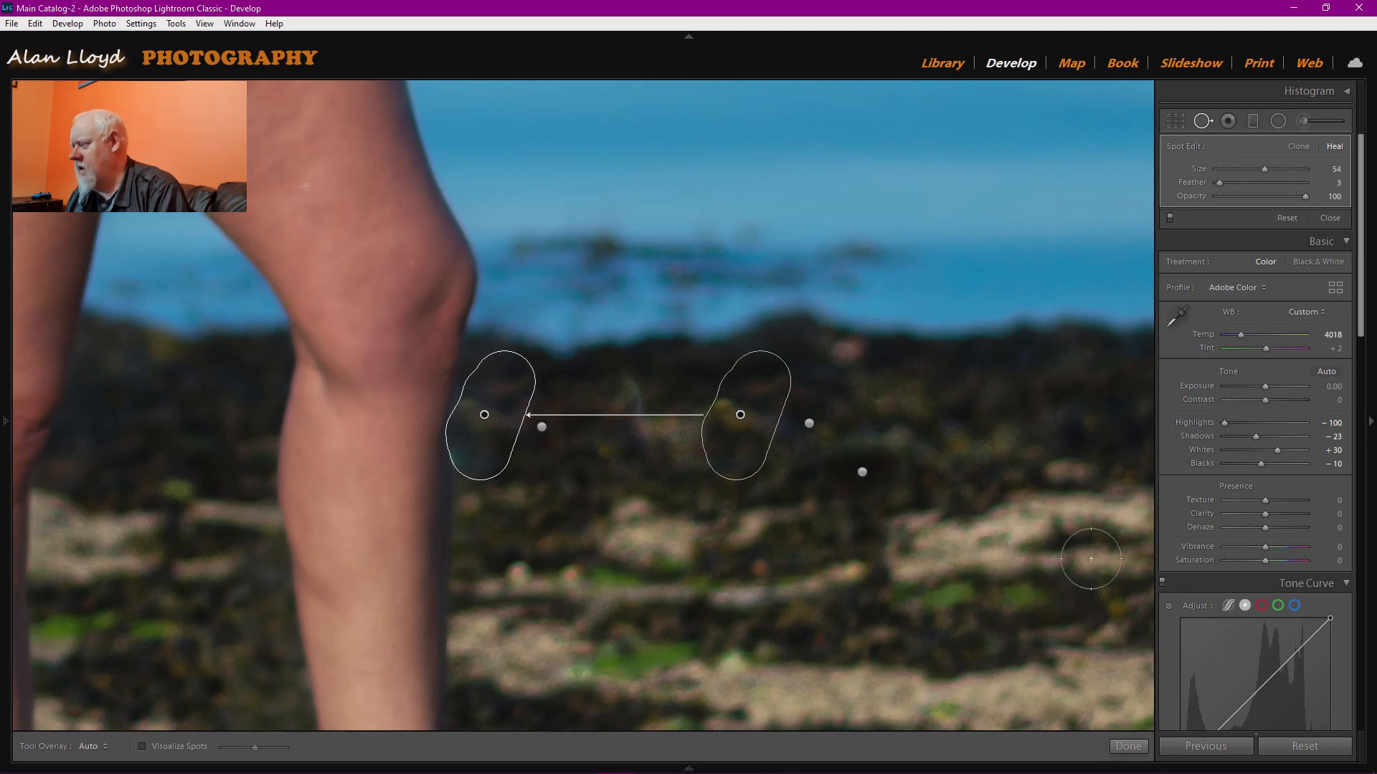
{"action": "left_click", "coordinate": [1130, 747]}
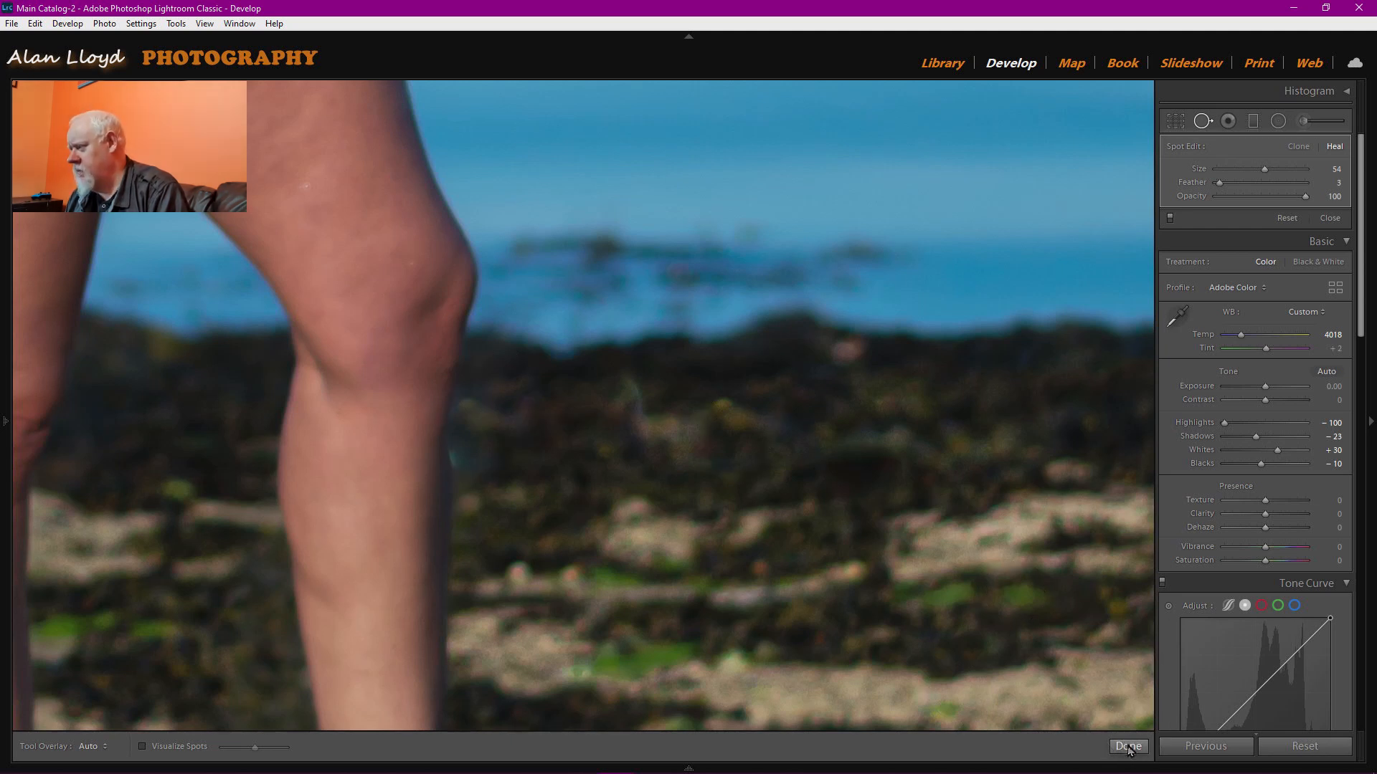
Zoom between the whole photo and the sea near the horizon to inspect it.
{"action": "left_click", "coordinate": [1128, 747]}
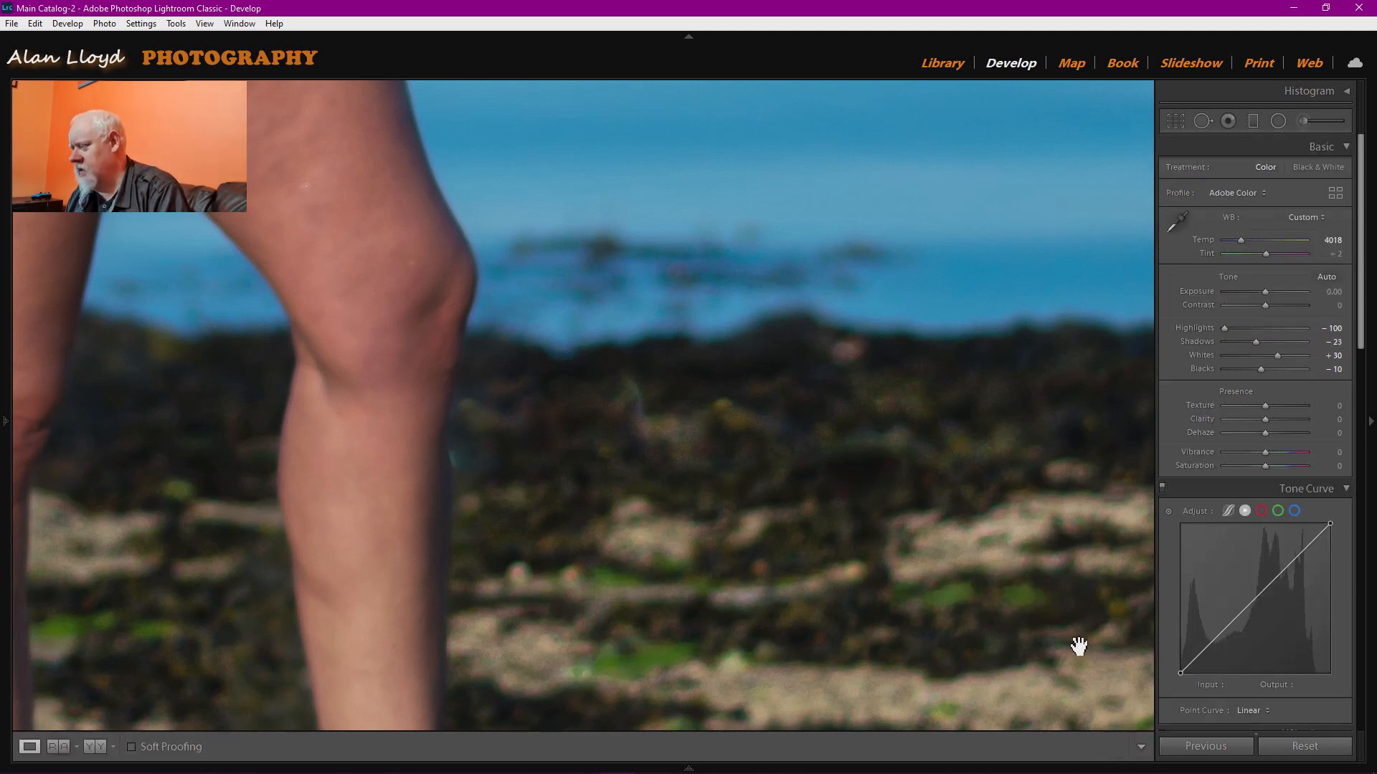
{"action": "left_click", "coordinate": [745, 347]}
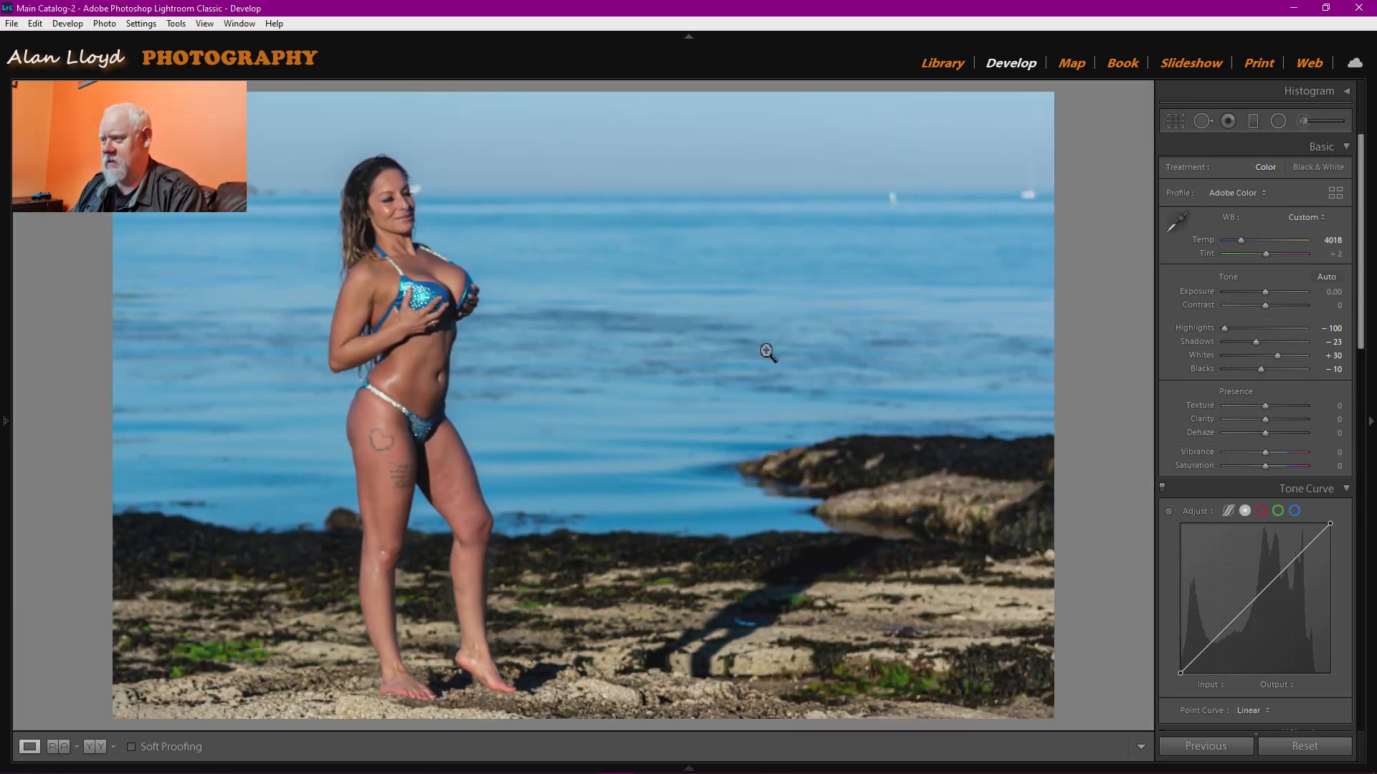
{"action": "left_click", "coordinate": [888, 233]}
{"action": "left_click", "coordinate": [889, 233]}
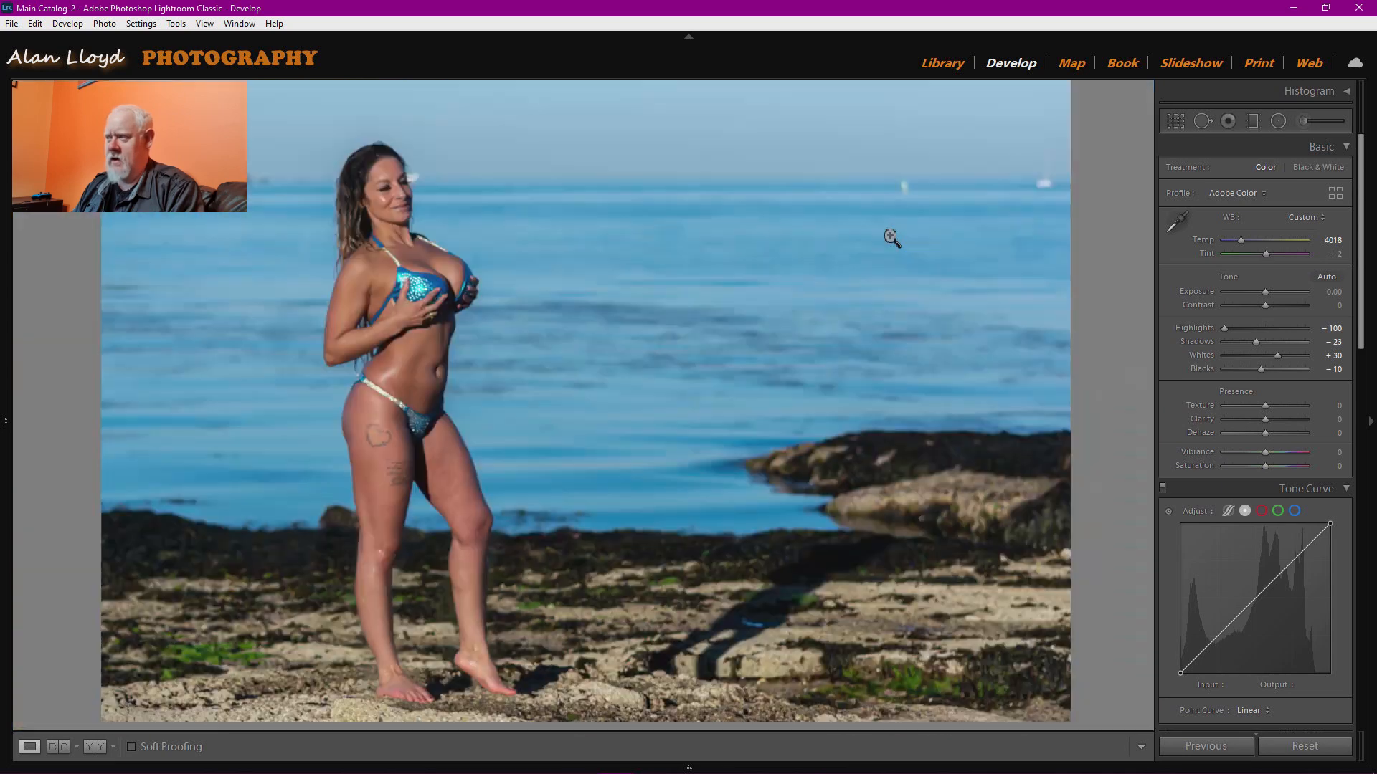
{"action": "left_click", "coordinate": [873, 248]}
{"action": "left_click", "coordinate": [870, 238]}
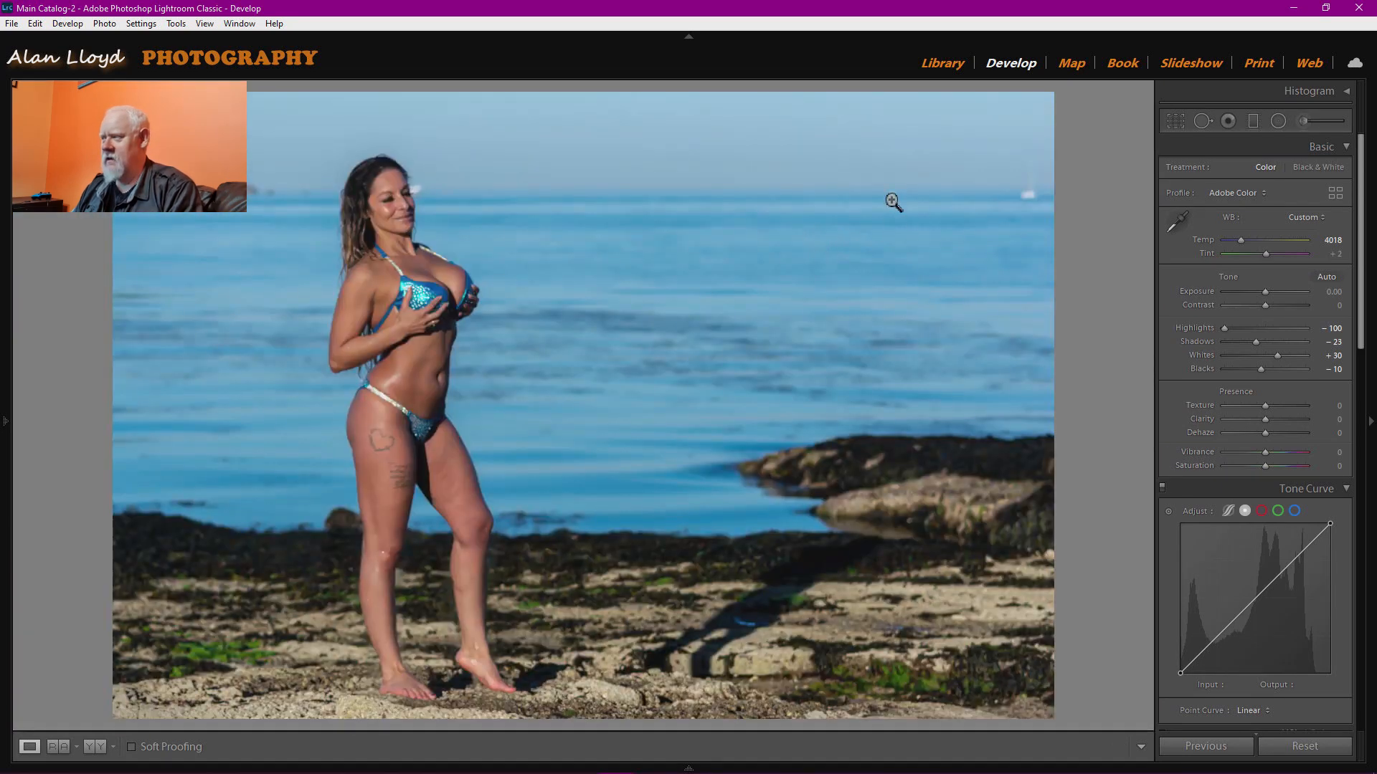
{"action": "left_click", "coordinate": [900, 218]}
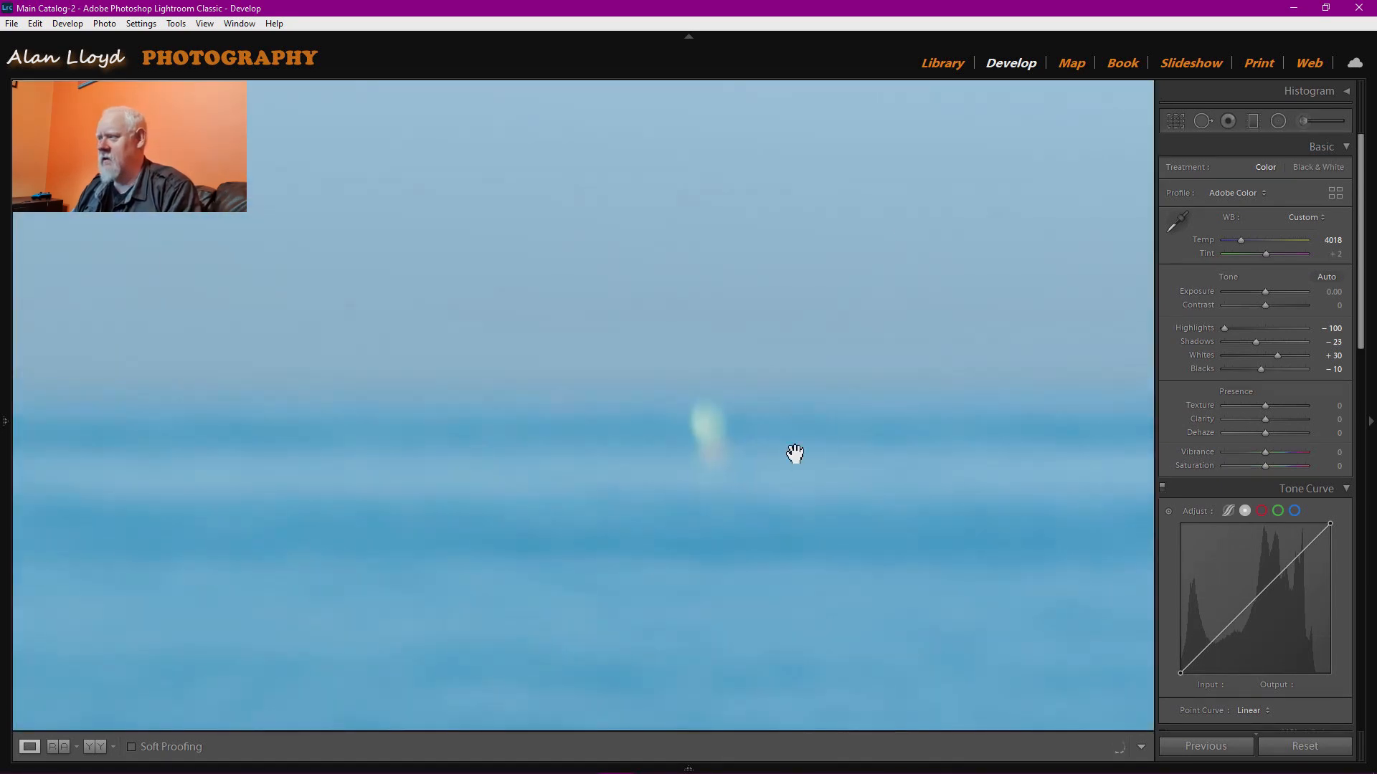
Heal the white boat out of the sea with a size-75 Heal spot.
{"action": "left_click", "coordinate": [1202, 122]}
{"action": "scroll", "coordinate": [709, 439], "scroll_direction": "up", "scroll_amount": 5}
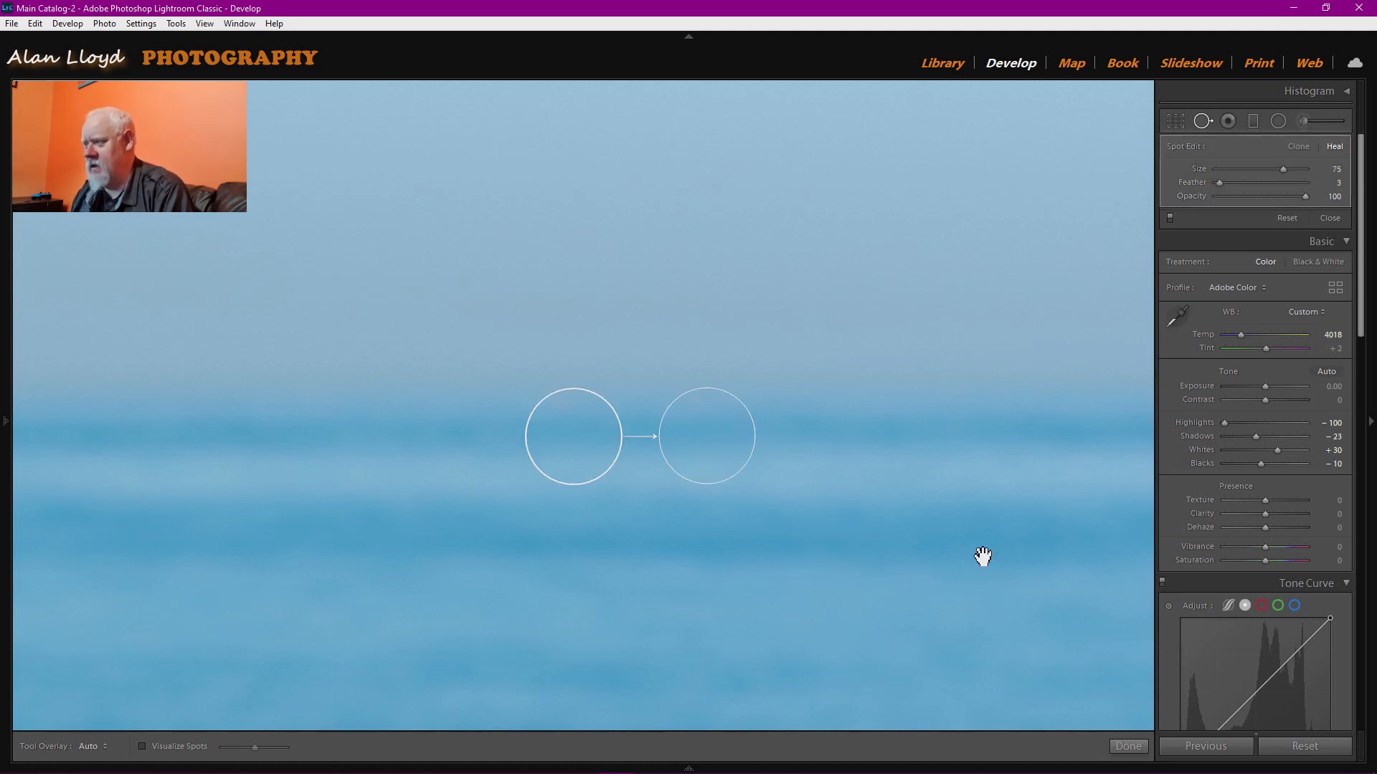
{"action": "mouse_move", "coordinate": [994, 527]}
{"action": "left_mouse_down"}
{"action": "mouse_move", "coordinate": [870, 510]}
{"action": "mouse_move", "coordinate": [605, 510]}
{"action": "left_mouse_up"}
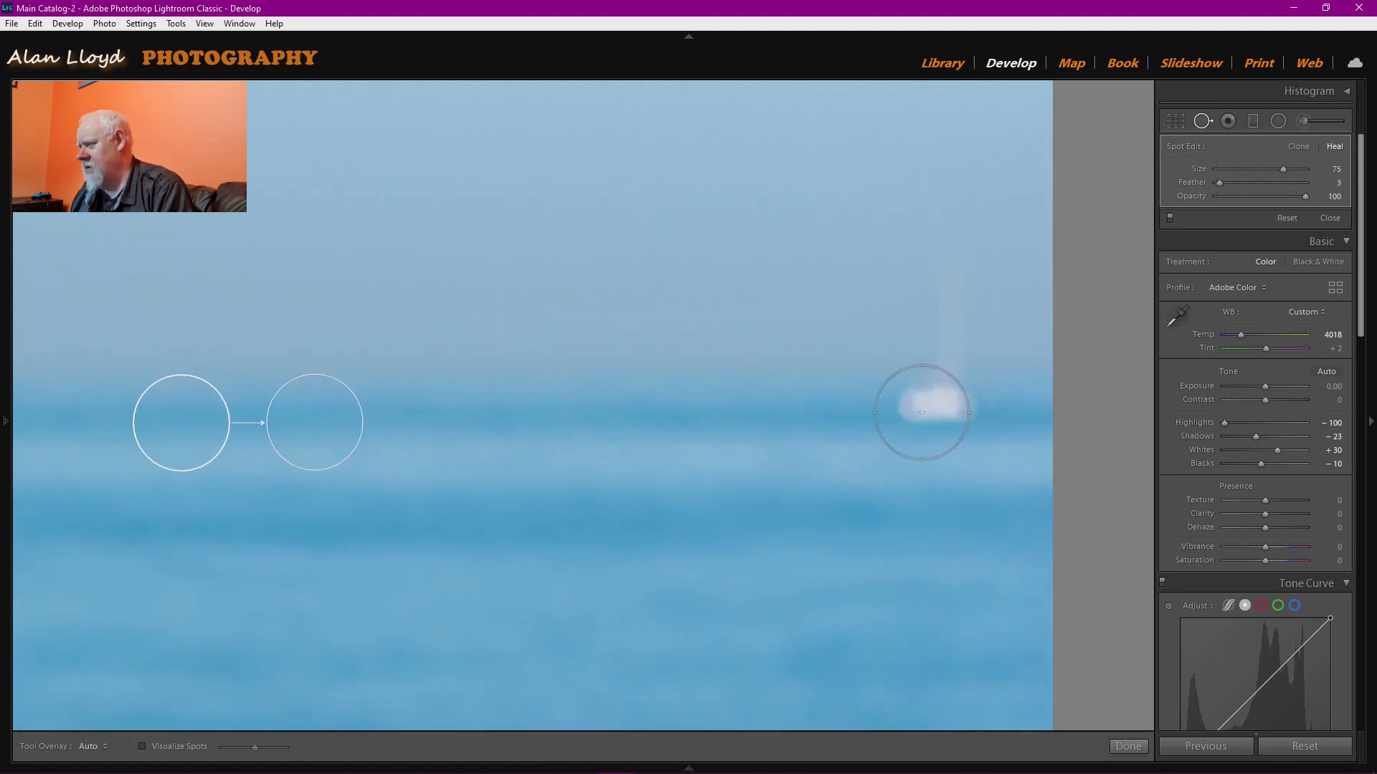
{"action": "mouse_move", "coordinate": [932, 412]}
{"action": "left_mouse_down"}
{"action": "mouse_move", "coordinate": [949, 388]}
{"action": "mouse_move", "coordinate": [945, 305]}
{"action": "left_mouse_up"}
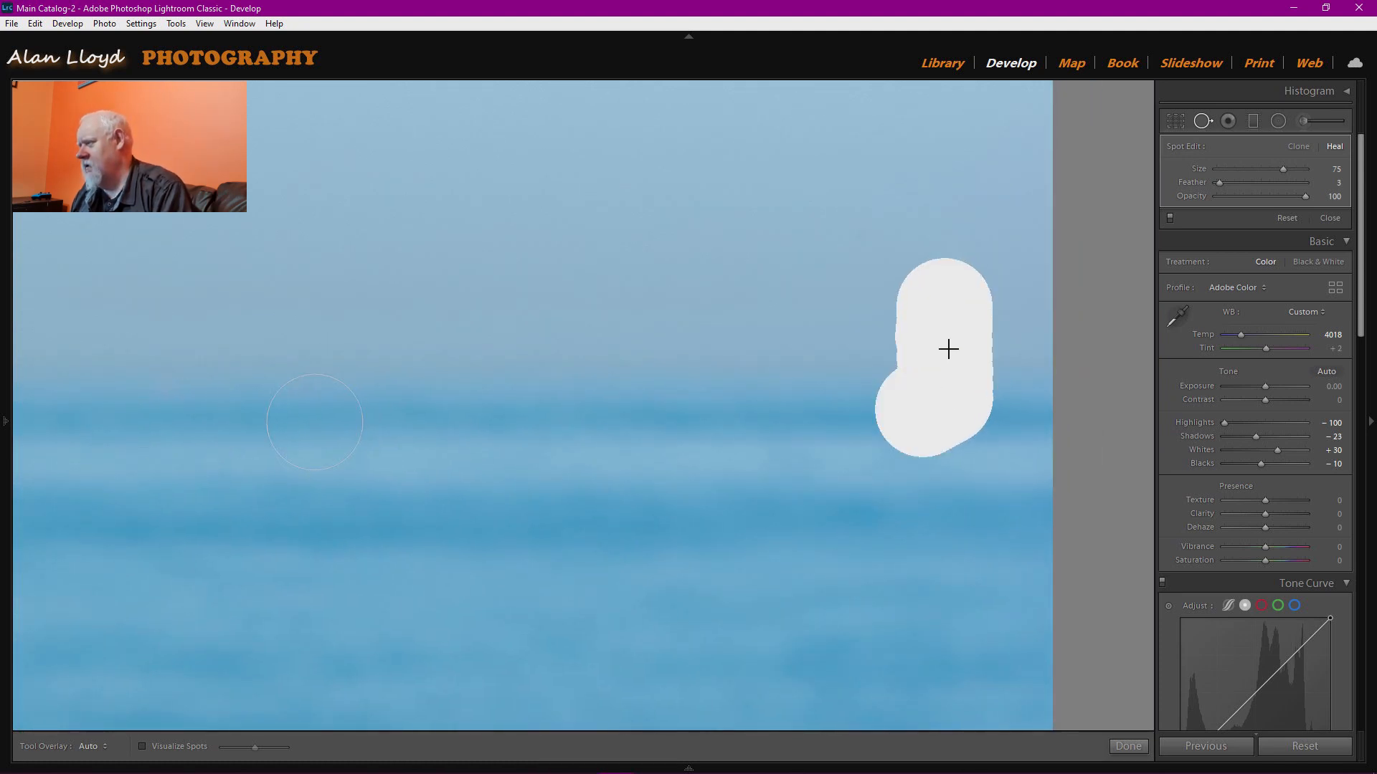
{"action": "left_click", "coordinate": [1126, 747]}
{"action": "left_click", "coordinate": [266, 440]}
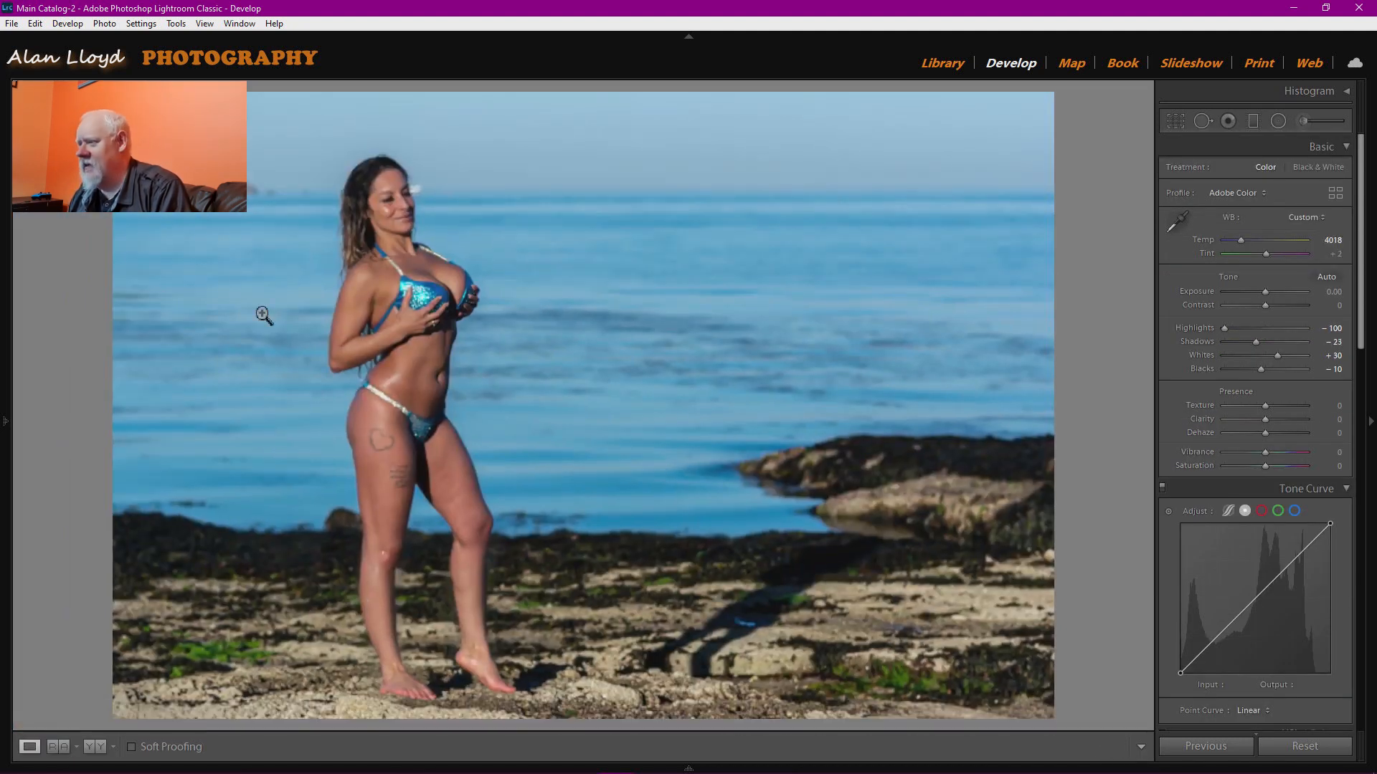
Raise Vibrance to +32, warm Temp to 4895 and set Saturation to +5.
{"action": "left_click", "coordinate": [423, 195]}
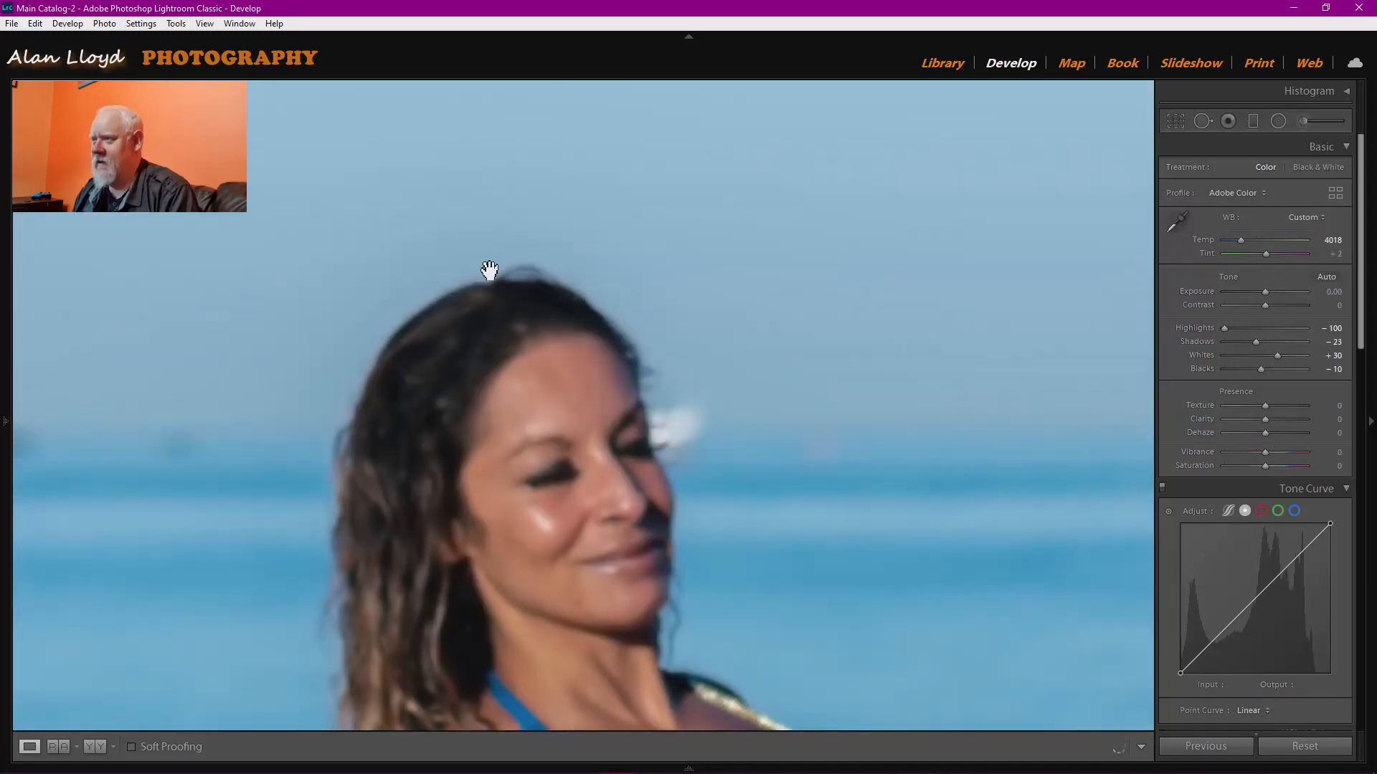
{"action": "left_click", "coordinate": [695, 436]}
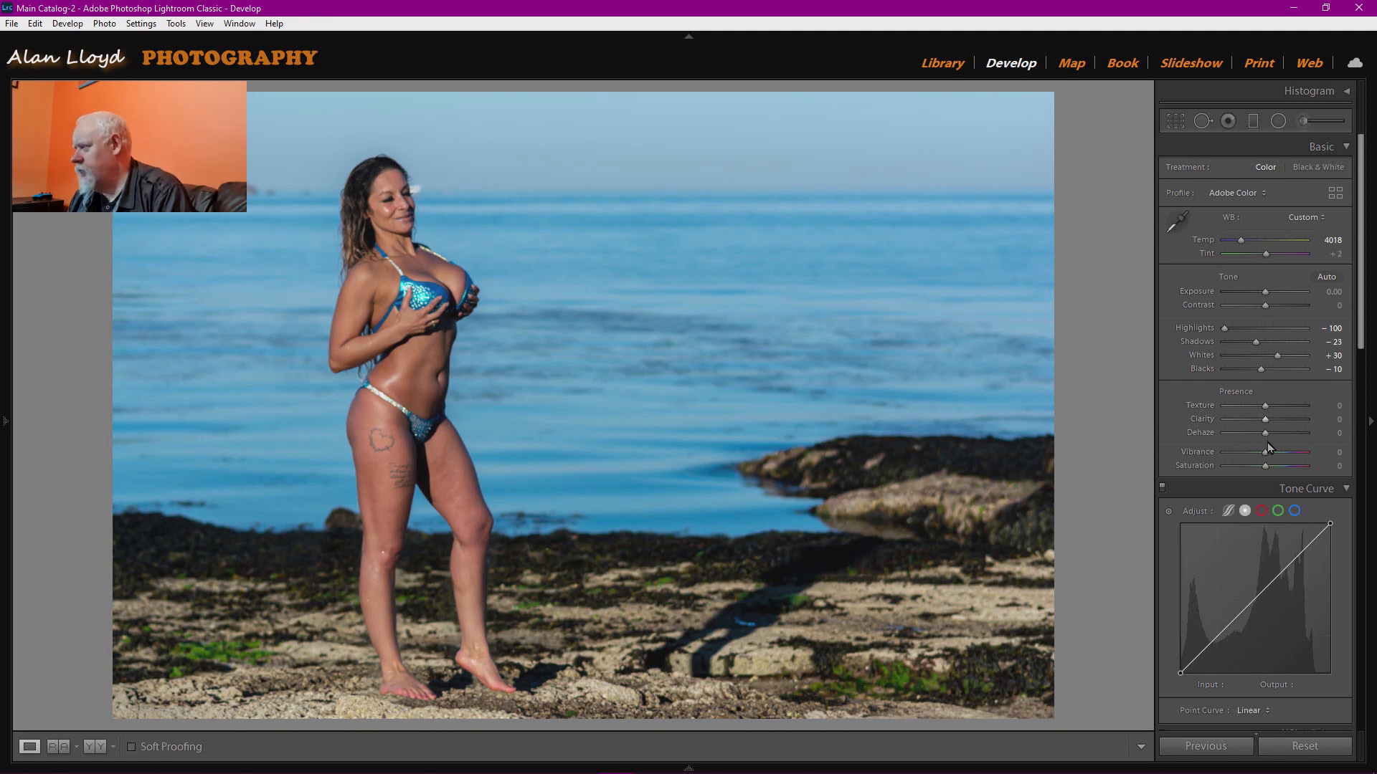
{"action": "left_click_drag", "start_coordinate": [1264, 454], "coordinate": [1280, 458]}
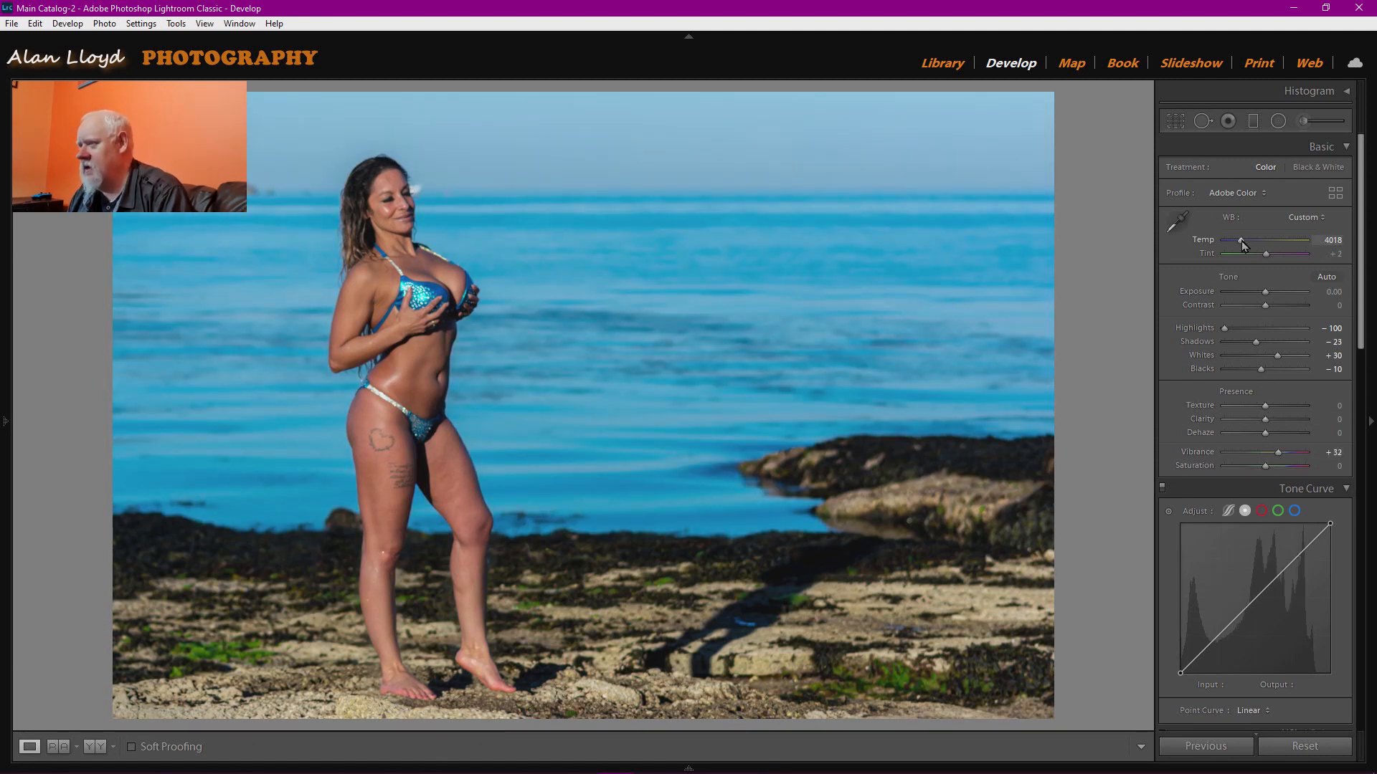
{"action": "left_click_drag", "start_coordinate": [1243, 246], "coordinate": [1251, 248]}
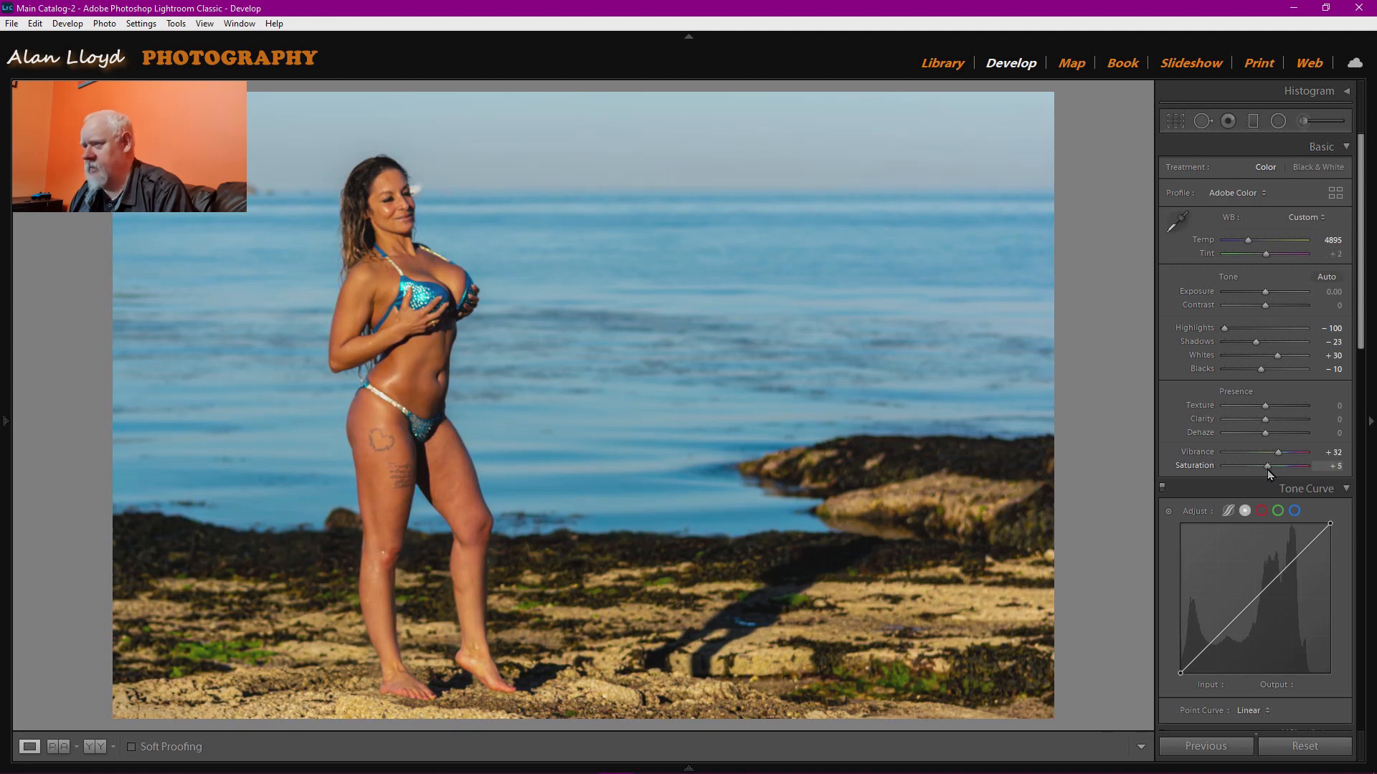
{"action": "scroll", "coordinate": [1178, 528], "scroll_direction": "down", "scroll_amount": 4}
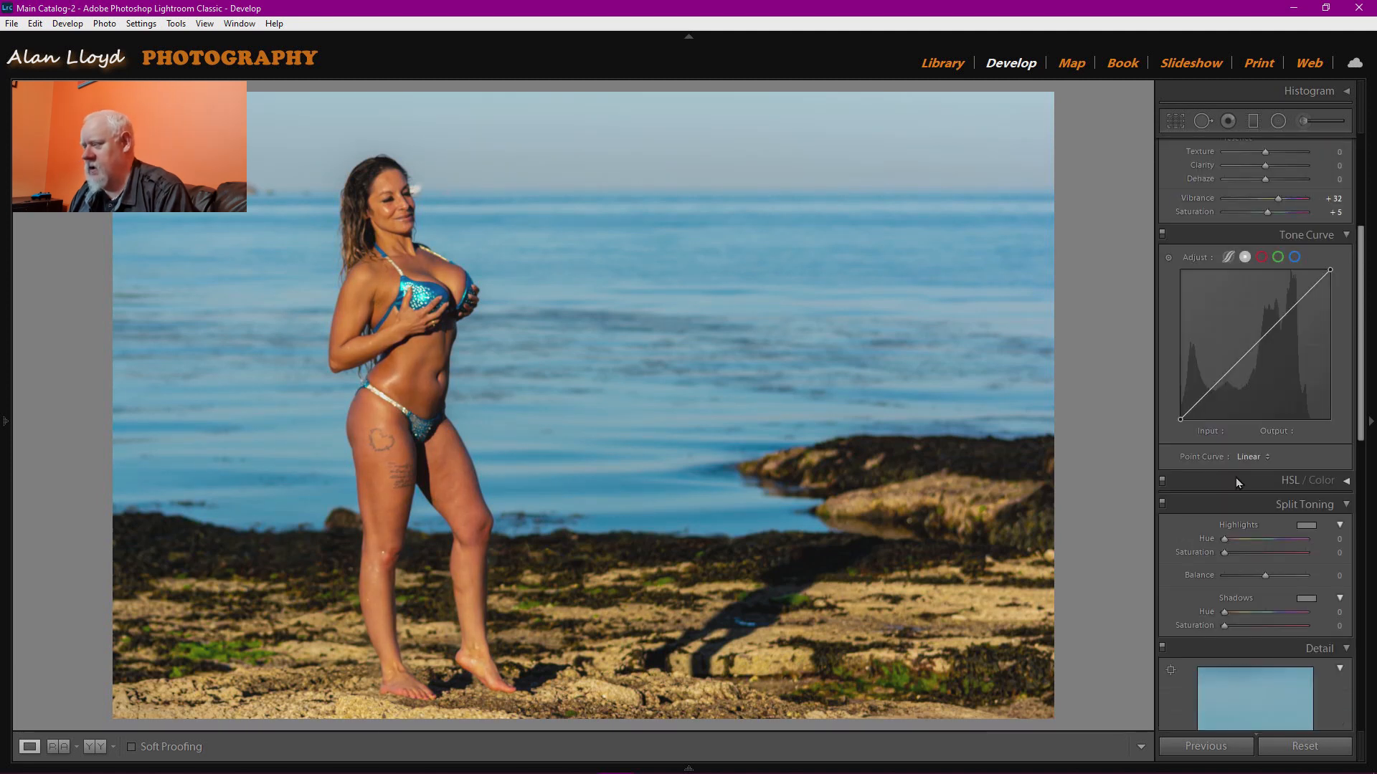
Apply the Medium Contrast point curve and a -33 post-crop vignette.
{"action": "left_click", "coordinate": [1251, 458]}
{"action": "left_click", "coordinate": [1253, 489]}
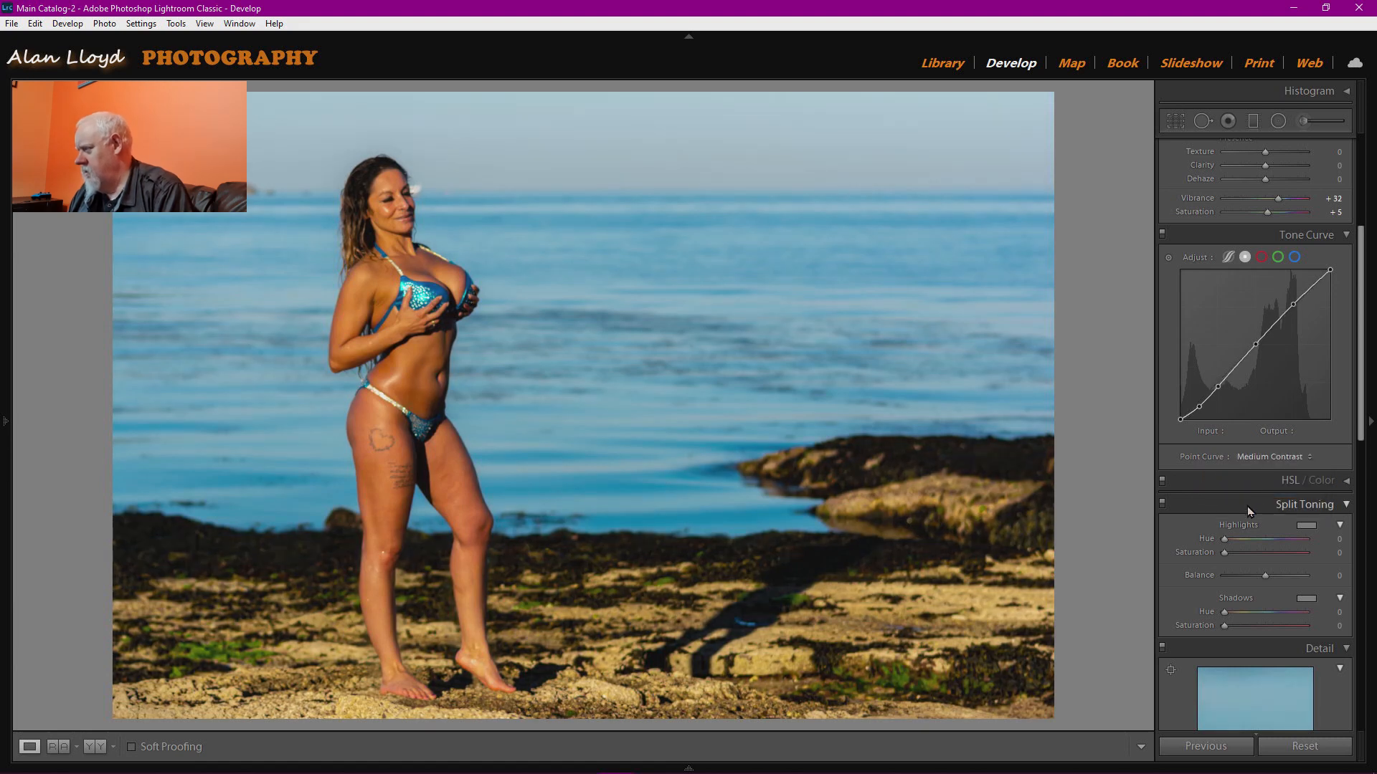
{"action": "scroll", "coordinate": [1196, 599], "scroll_direction": "down", "scroll_amount": 5}
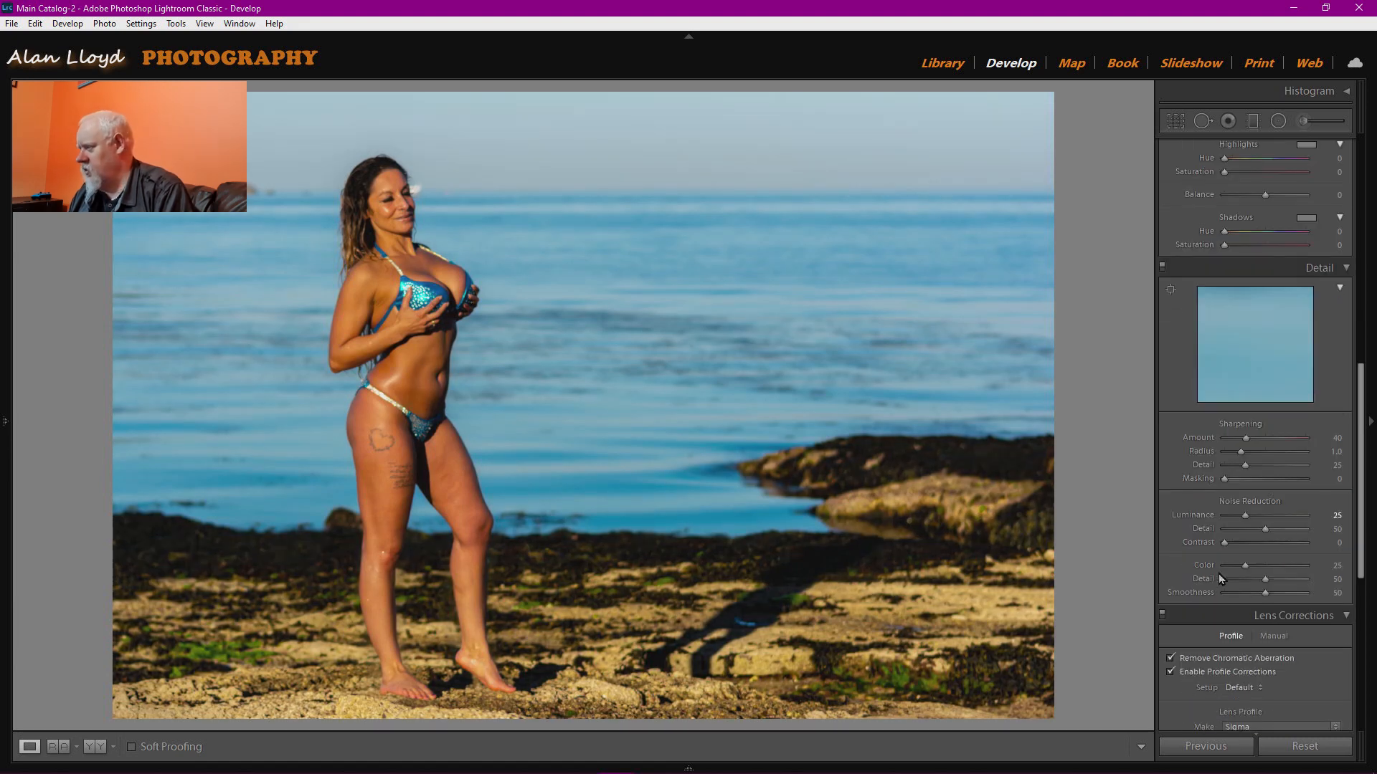
{"action": "scroll", "coordinate": [1220, 565], "scroll_direction": "down", "scroll_amount": 3}
{"action": "left_click_drag", "start_coordinate": [1269, 699], "coordinate": [1249, 699]}
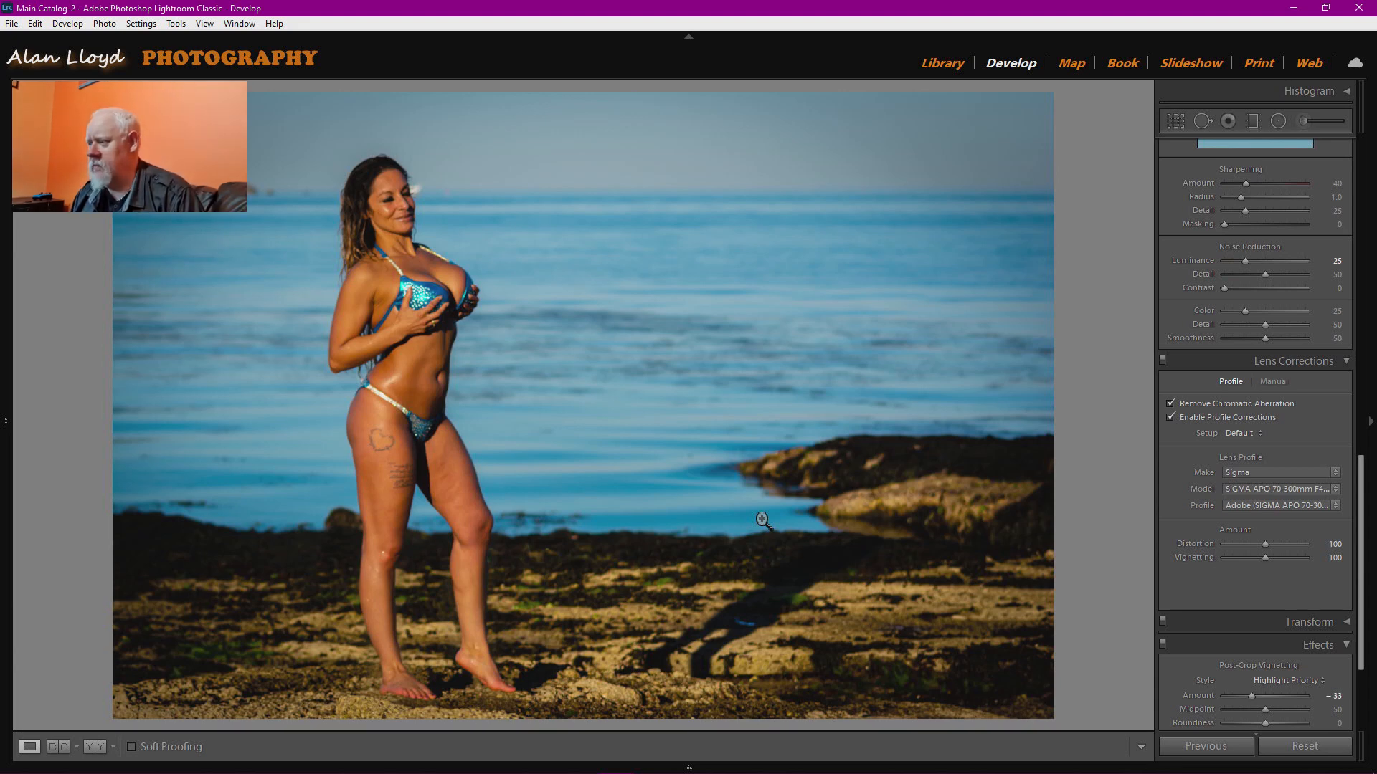
{"action": "scroll", "coordinate": [1233, 496], "scroll_direction": "up", "scroll_amount": 5}
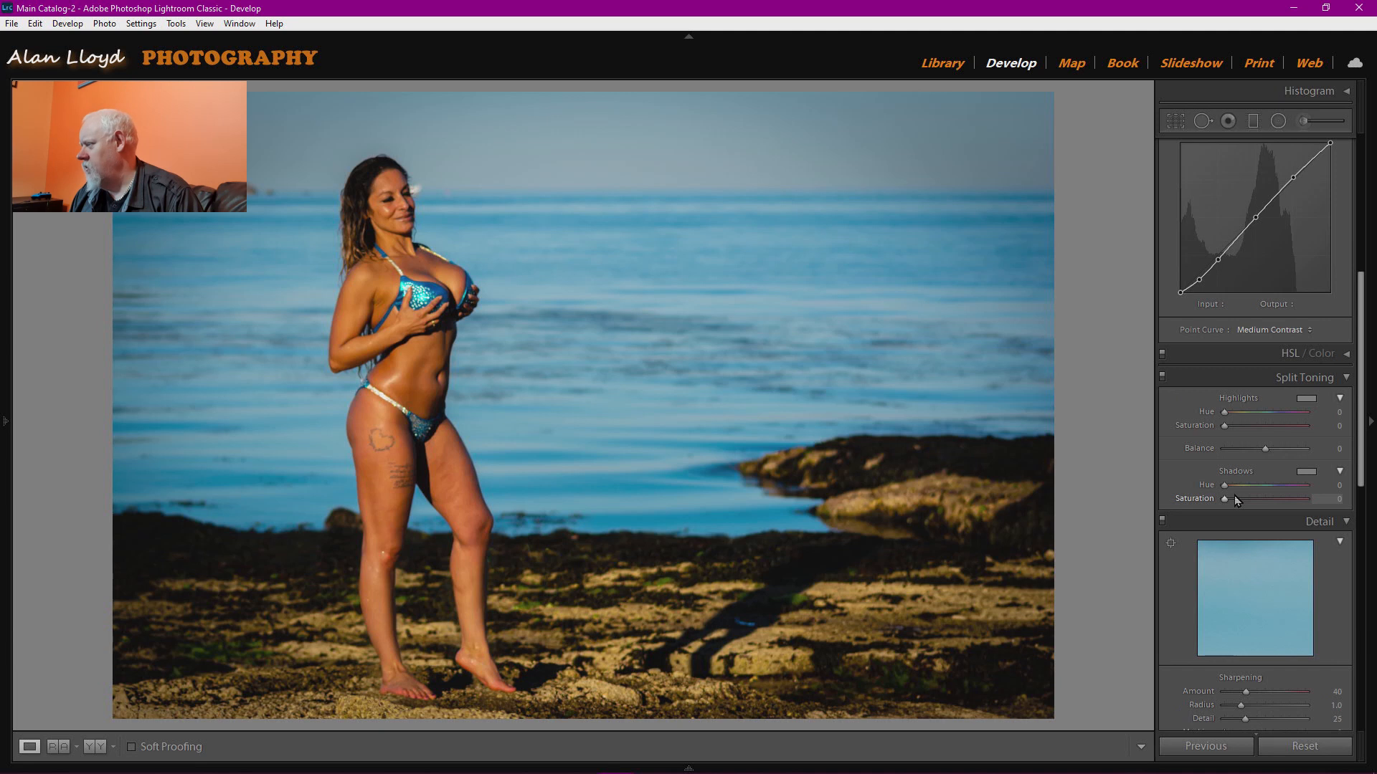
{"action": "scroll", "coordinate": [1233, 496], "scroll_direction": "up", "scroll_amount": 5}
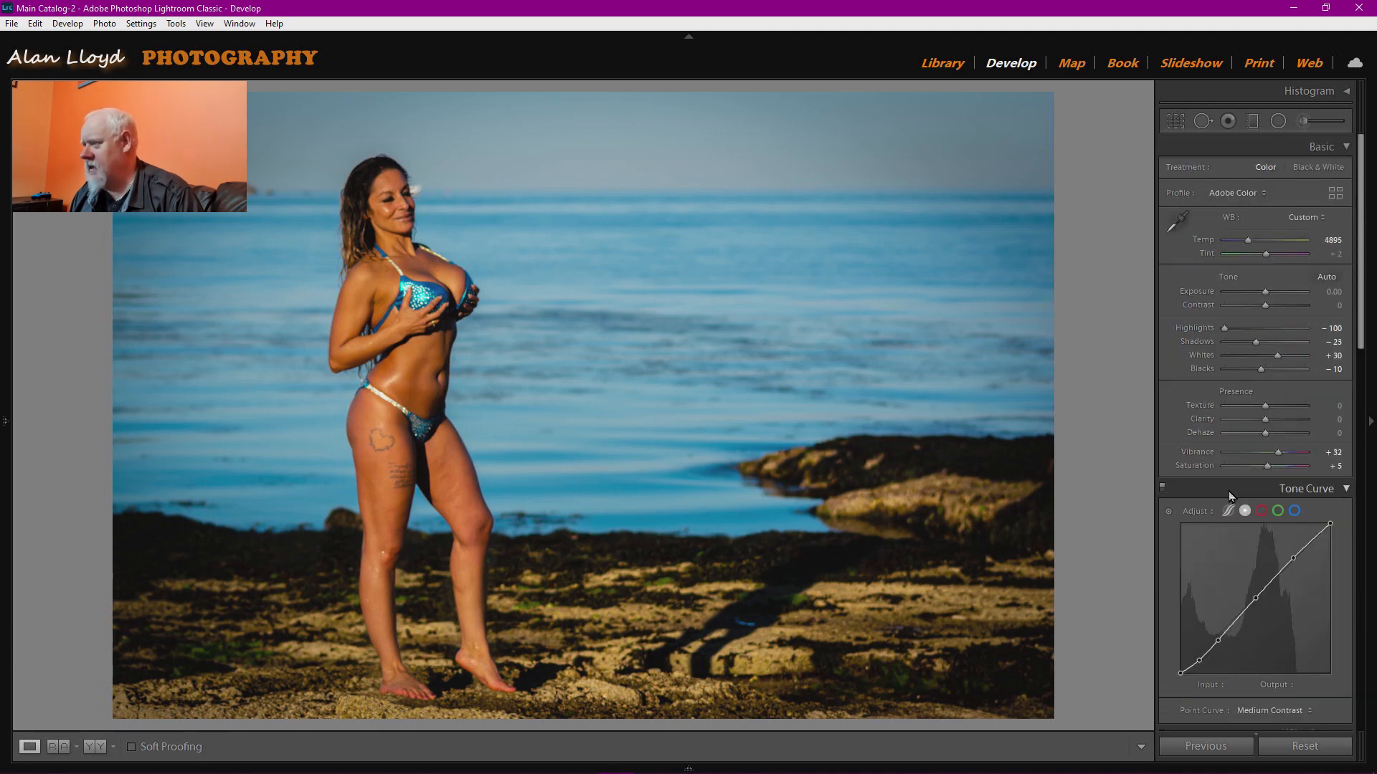